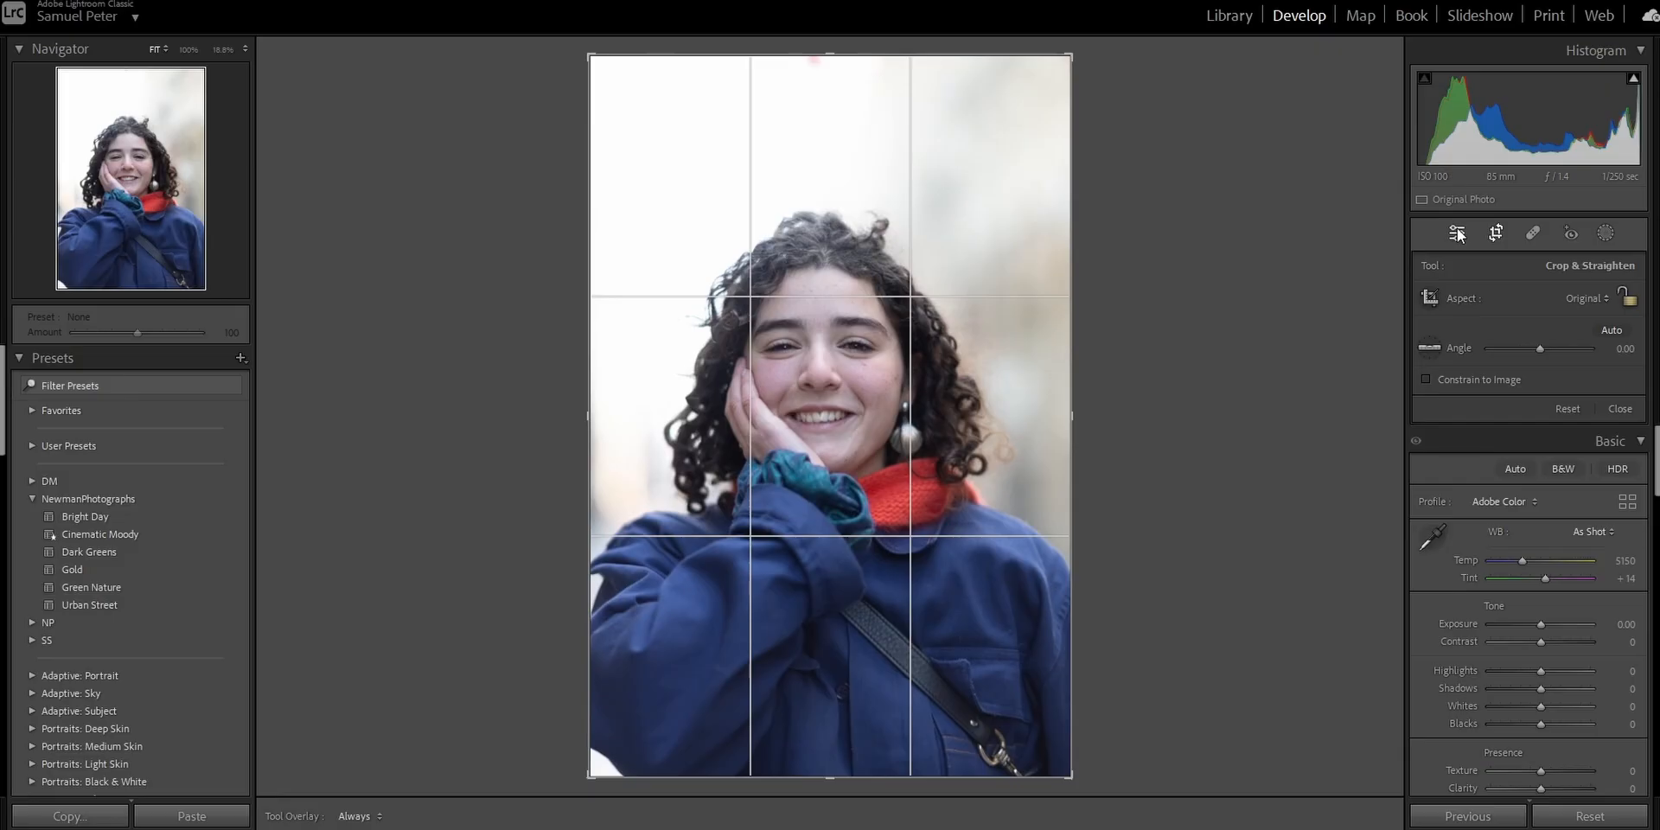
Open the Crop tool and trim a little off the top of the photo.
{"action": "left_click", "coordinate": [1457, 234]}
{"action": "left_click", "coordinate": [1496, 234]}
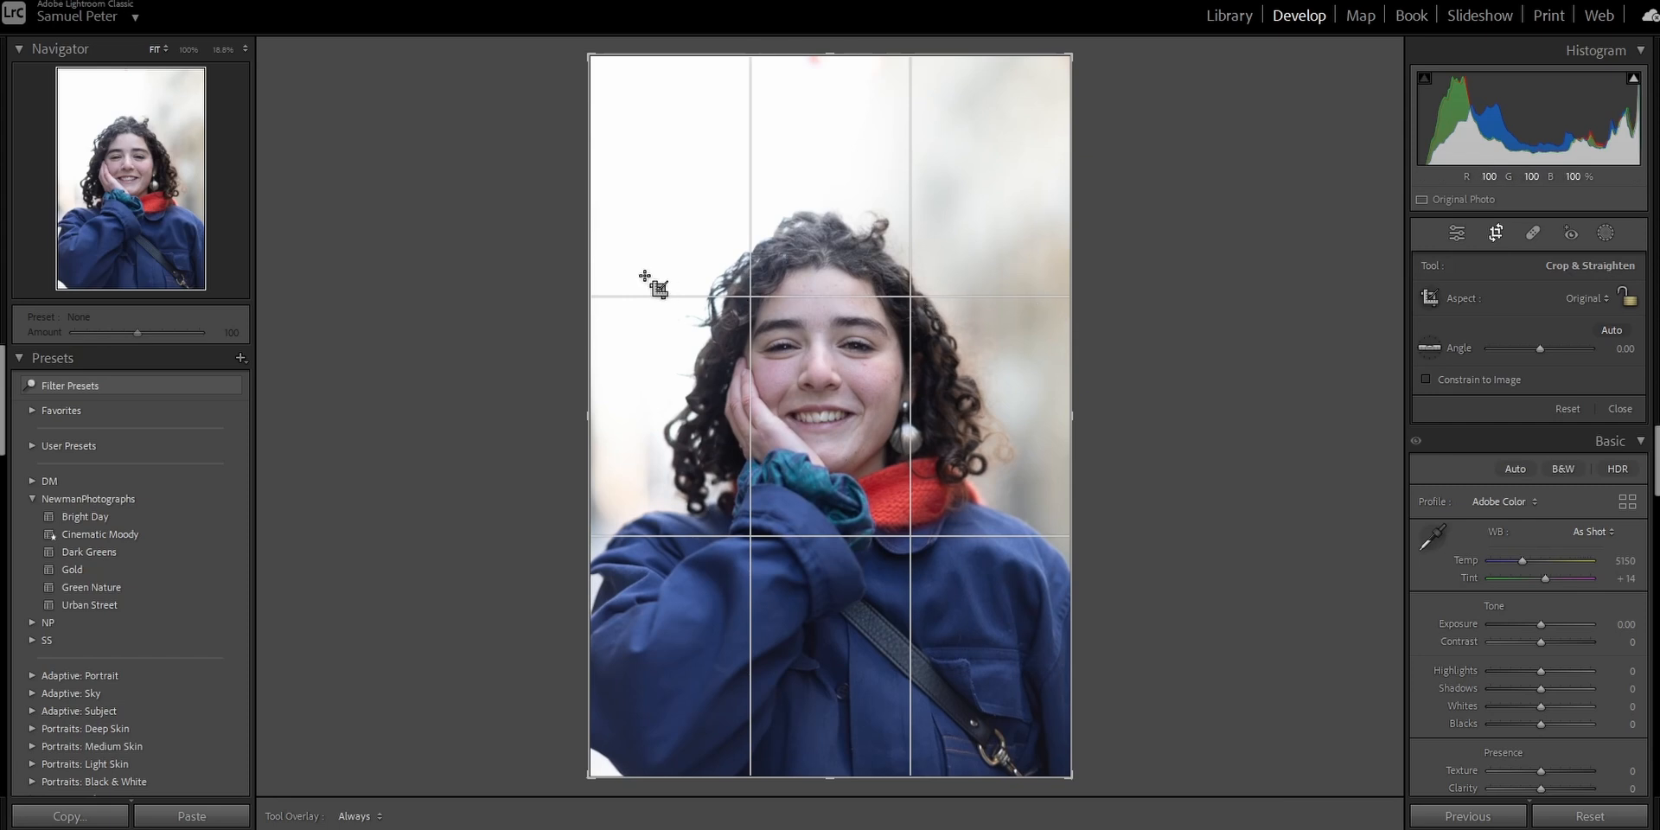
{"action": "left_click_drag", "start_coordinate": [828, 61], "coordinate": [816, 96]}
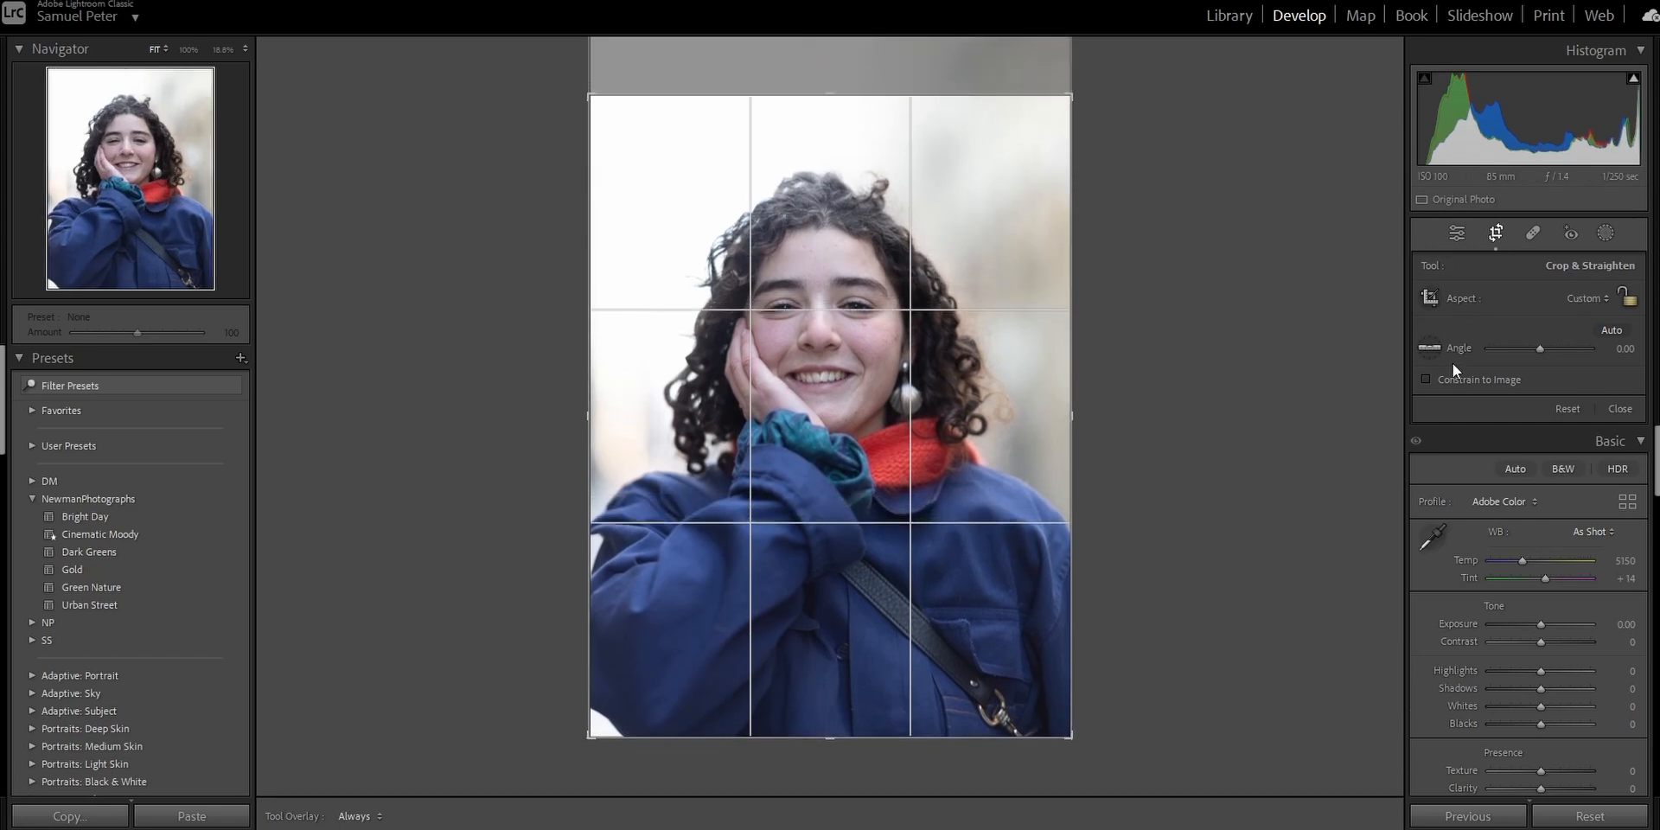
{"action": "left_click", "coordinate": [1445, 234]}
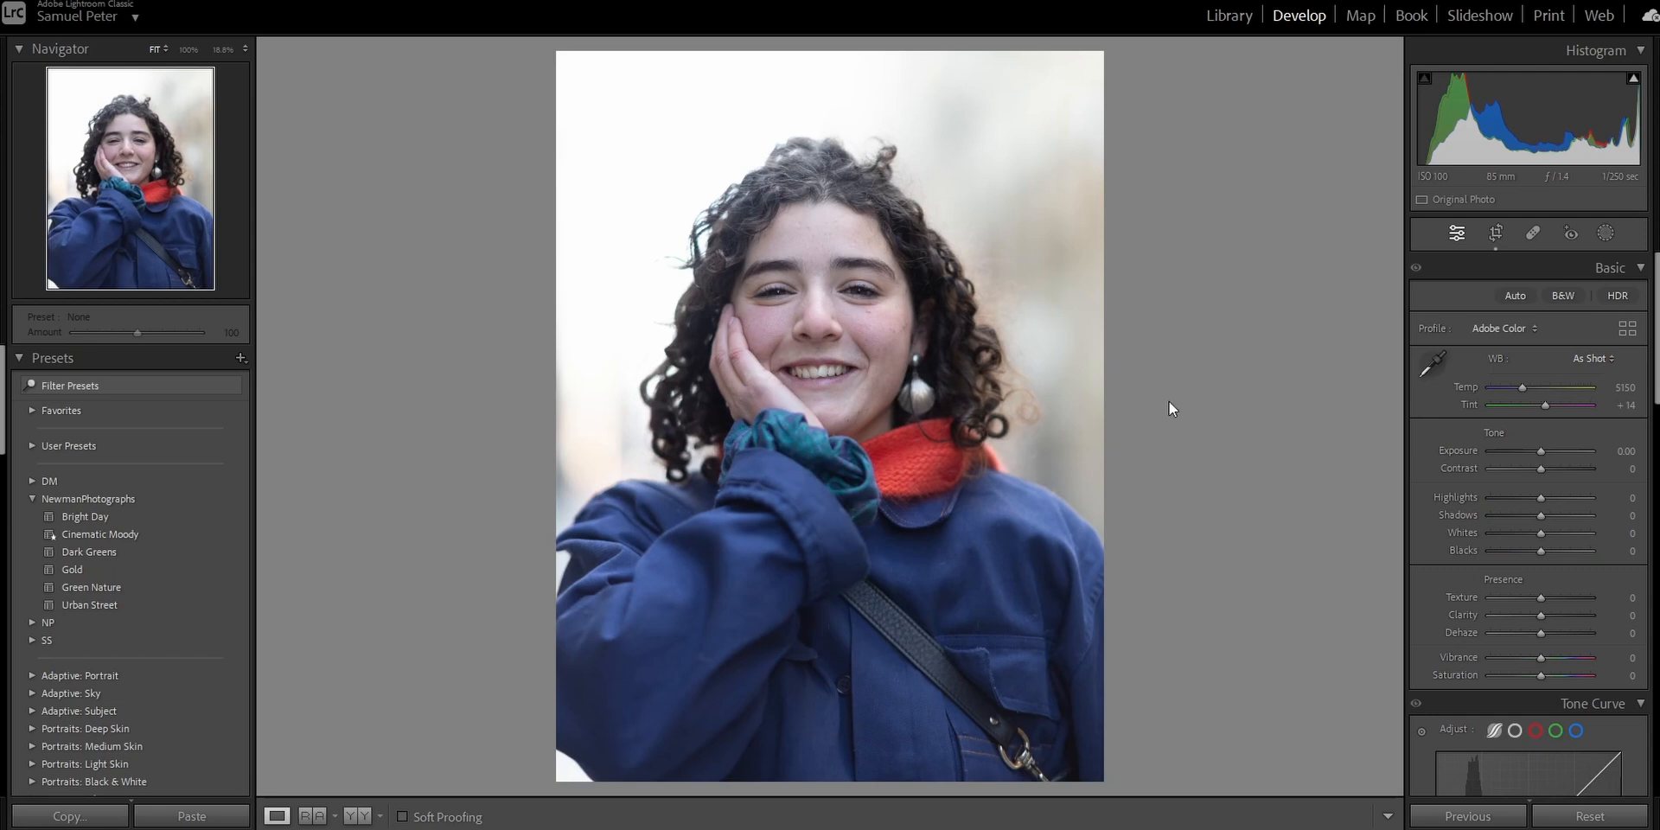
Apply the Cinematic Moody preset and set the white balance to Daylight.
{"action": "left_click", "coordinate": [237, 534]}
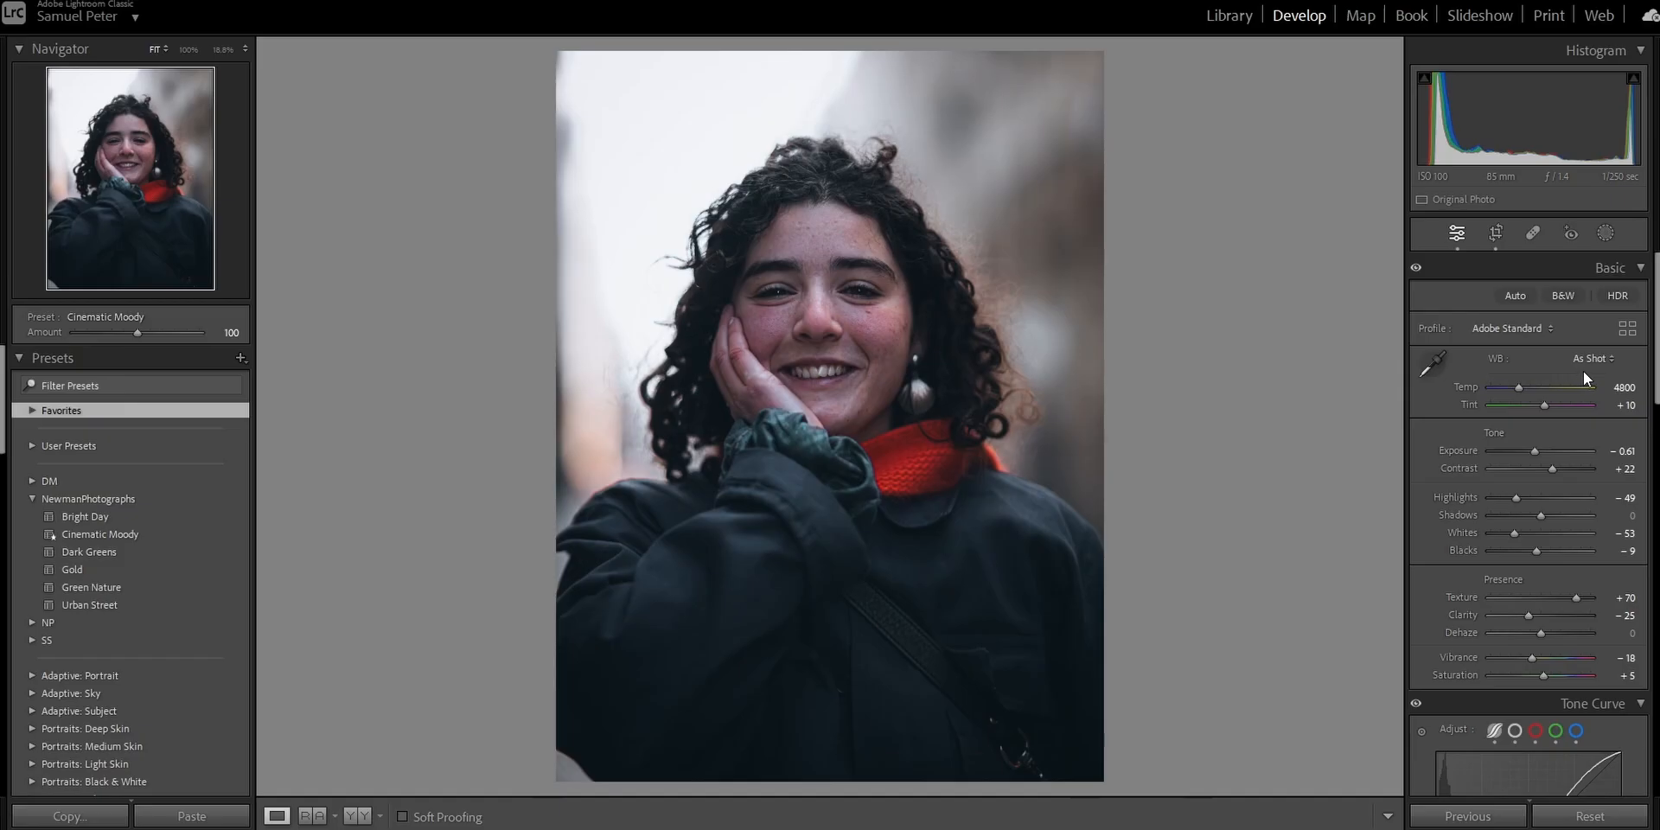
{"action": "left_click", "coordinate": [1594, 359]}
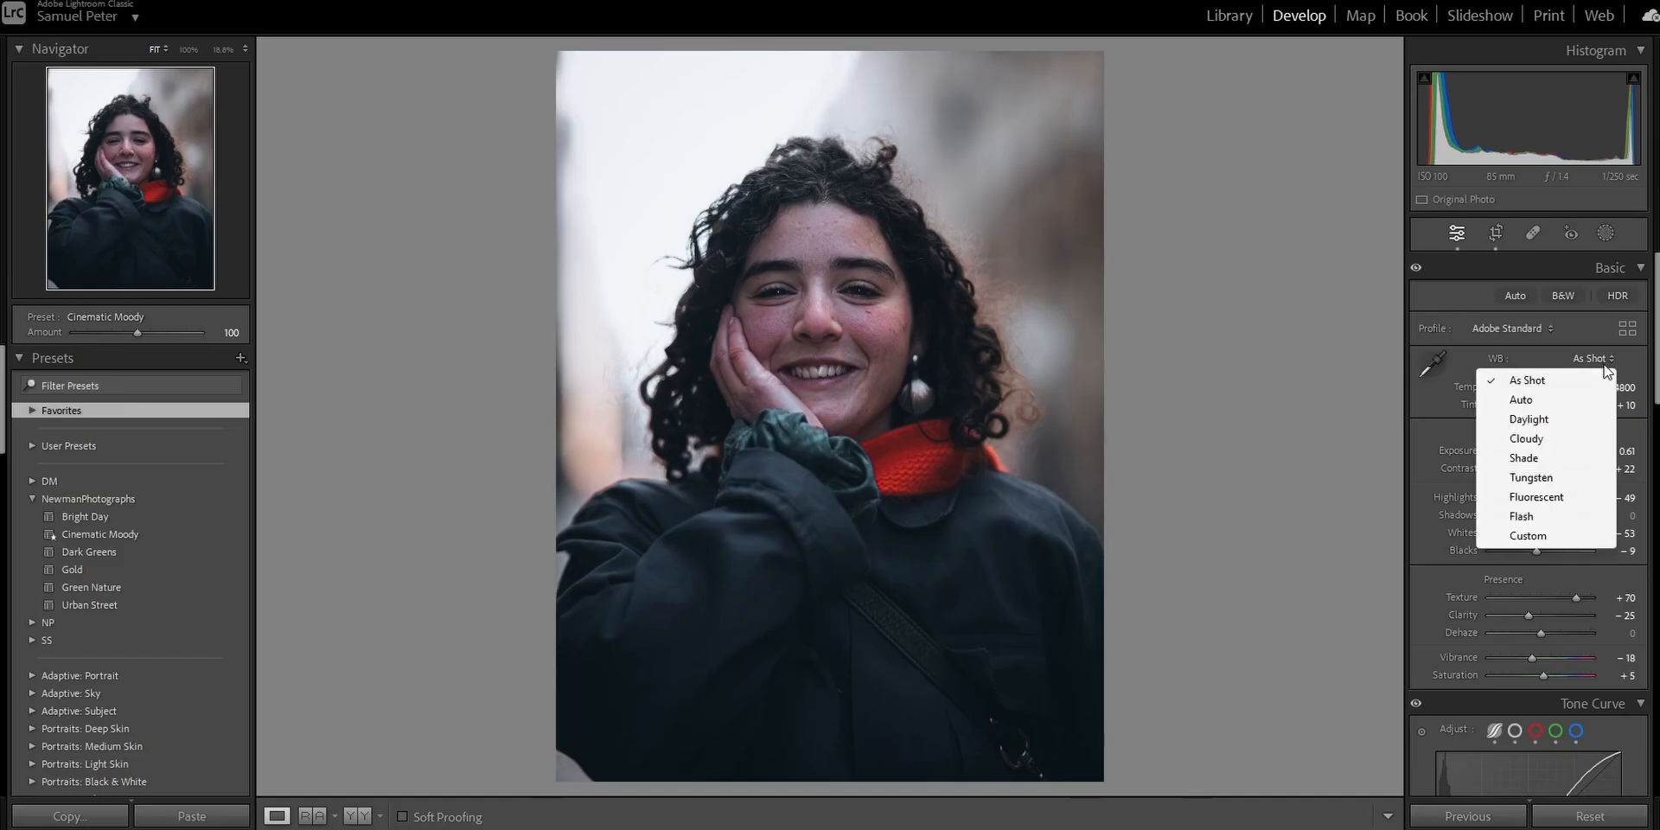
{"action": "left_click", "coordinate": [1544, 420]}
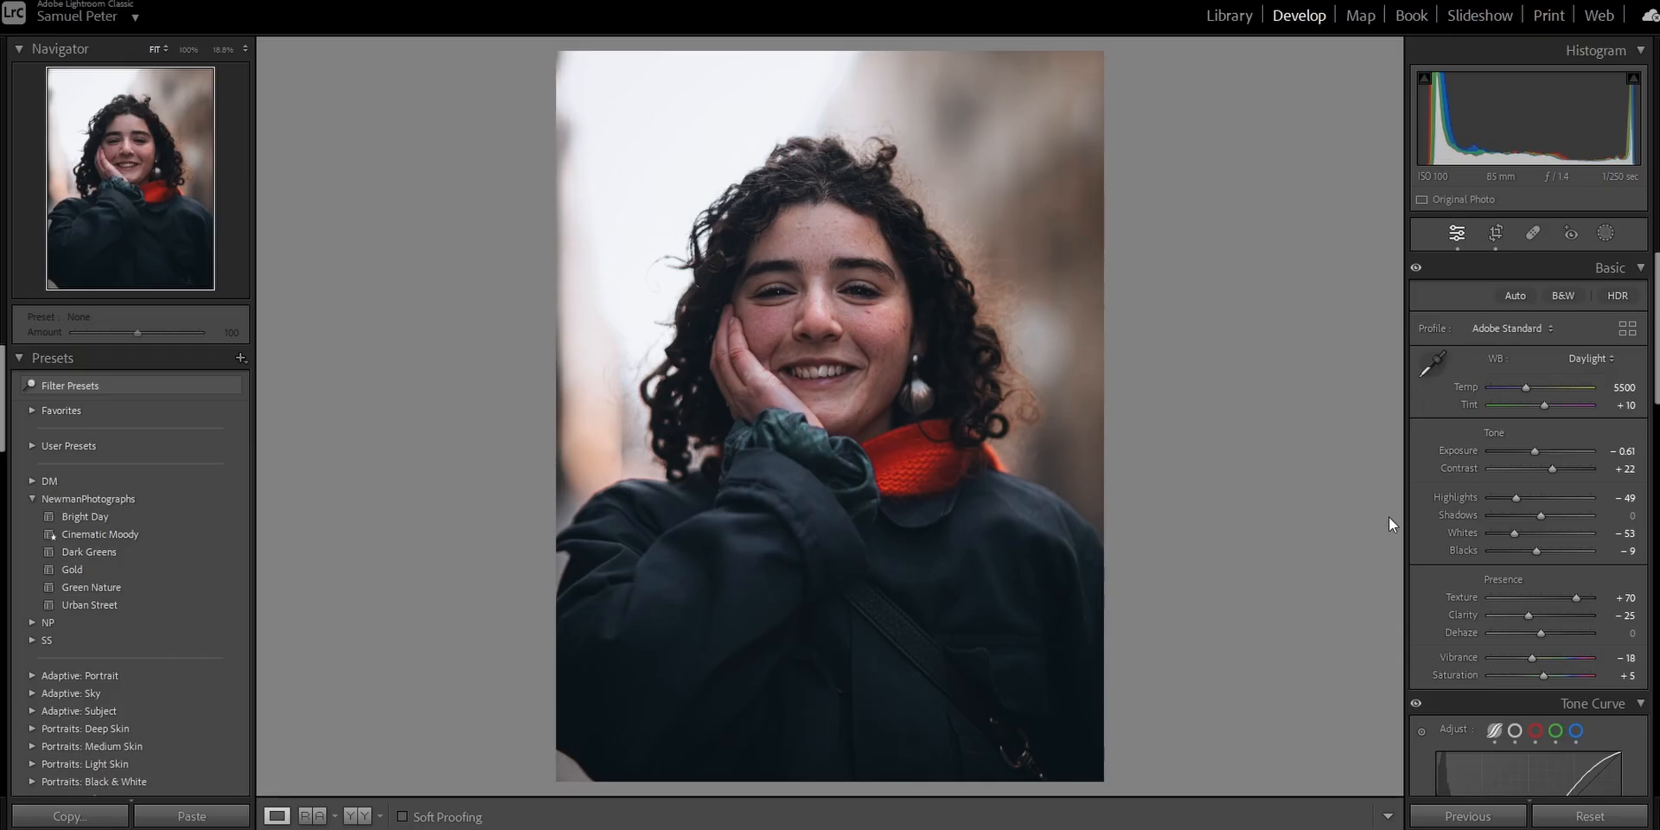
Set Shadows to +100, then lower Highlights to -67 and Whites to -70.
{"action": "left_click_drag", "start_coordinate": [1546, 517], "coordinate": [1574, 519]}
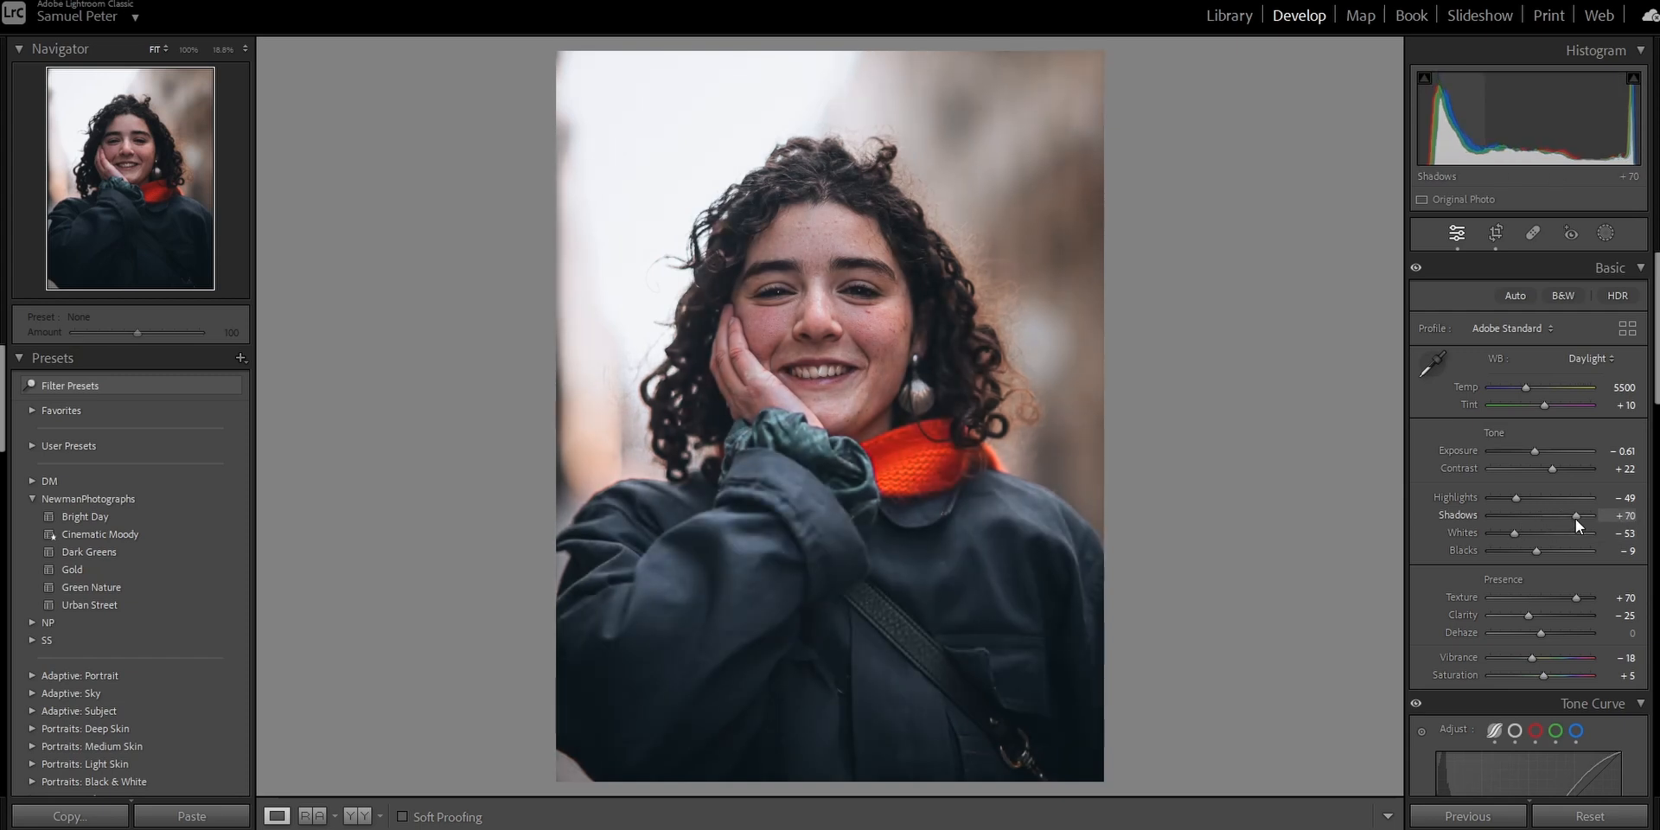
{"action": "mouse_move", "coordinate": [1576, 519]}
{"action": "left_mouse_down"}
{"action": "mouse_move", "coordinate": [1592, 518]}
{"action": "mouse_move", "coordinate": [1580, 534]}
{"action": "left_mouse_up"}
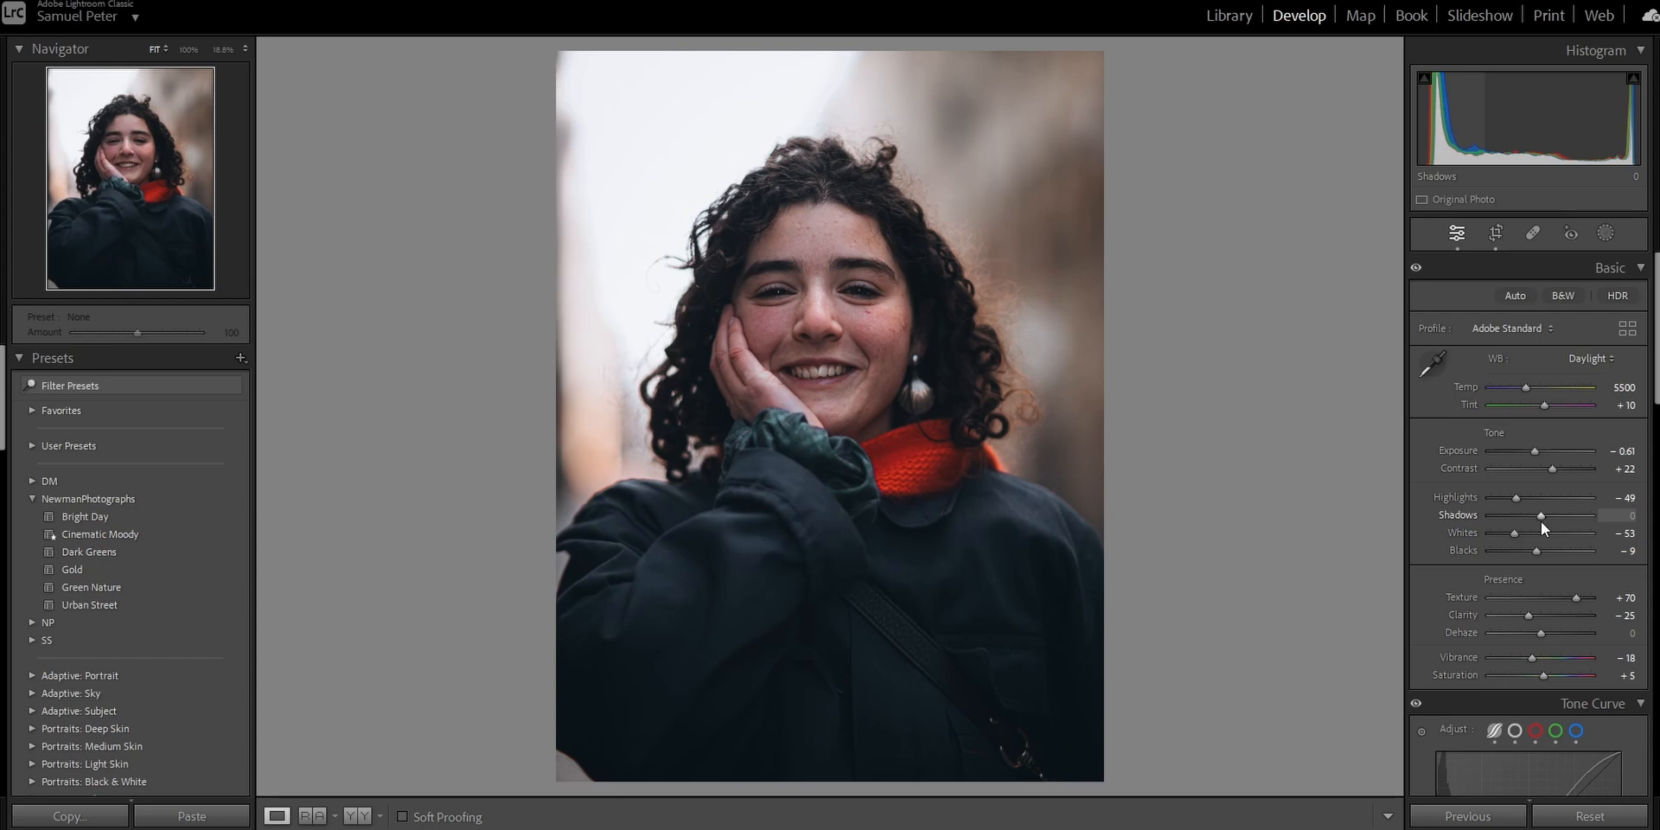
{"action": "left_click_drag", "start_coordinate": [1542, 519], "coordinate": [1553, 515]}
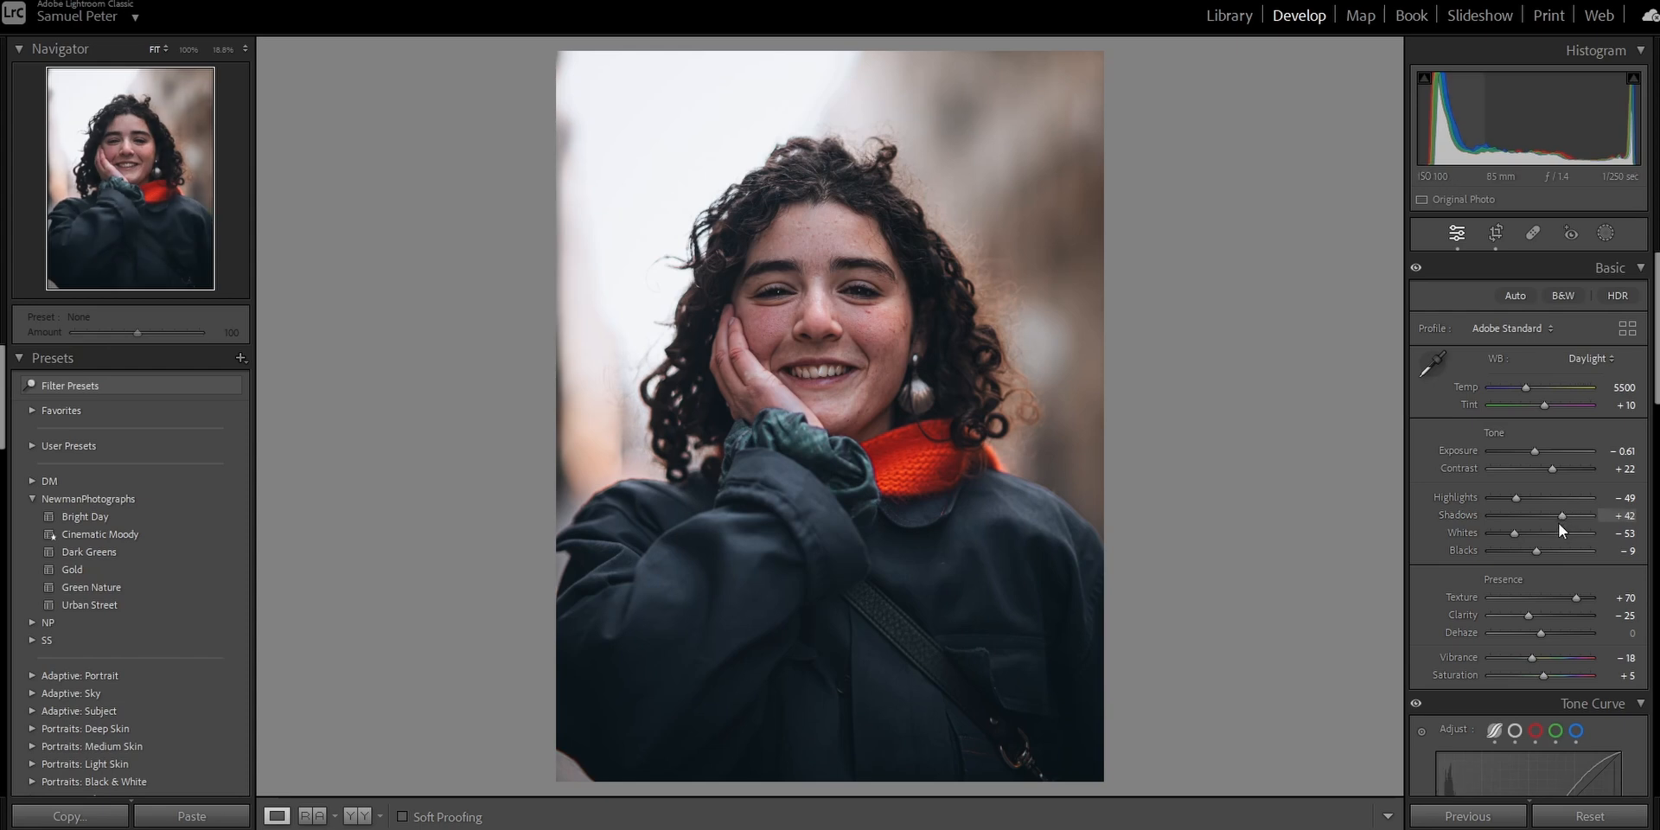
{"action": "double_click", "coordinate": [1560, 517]}
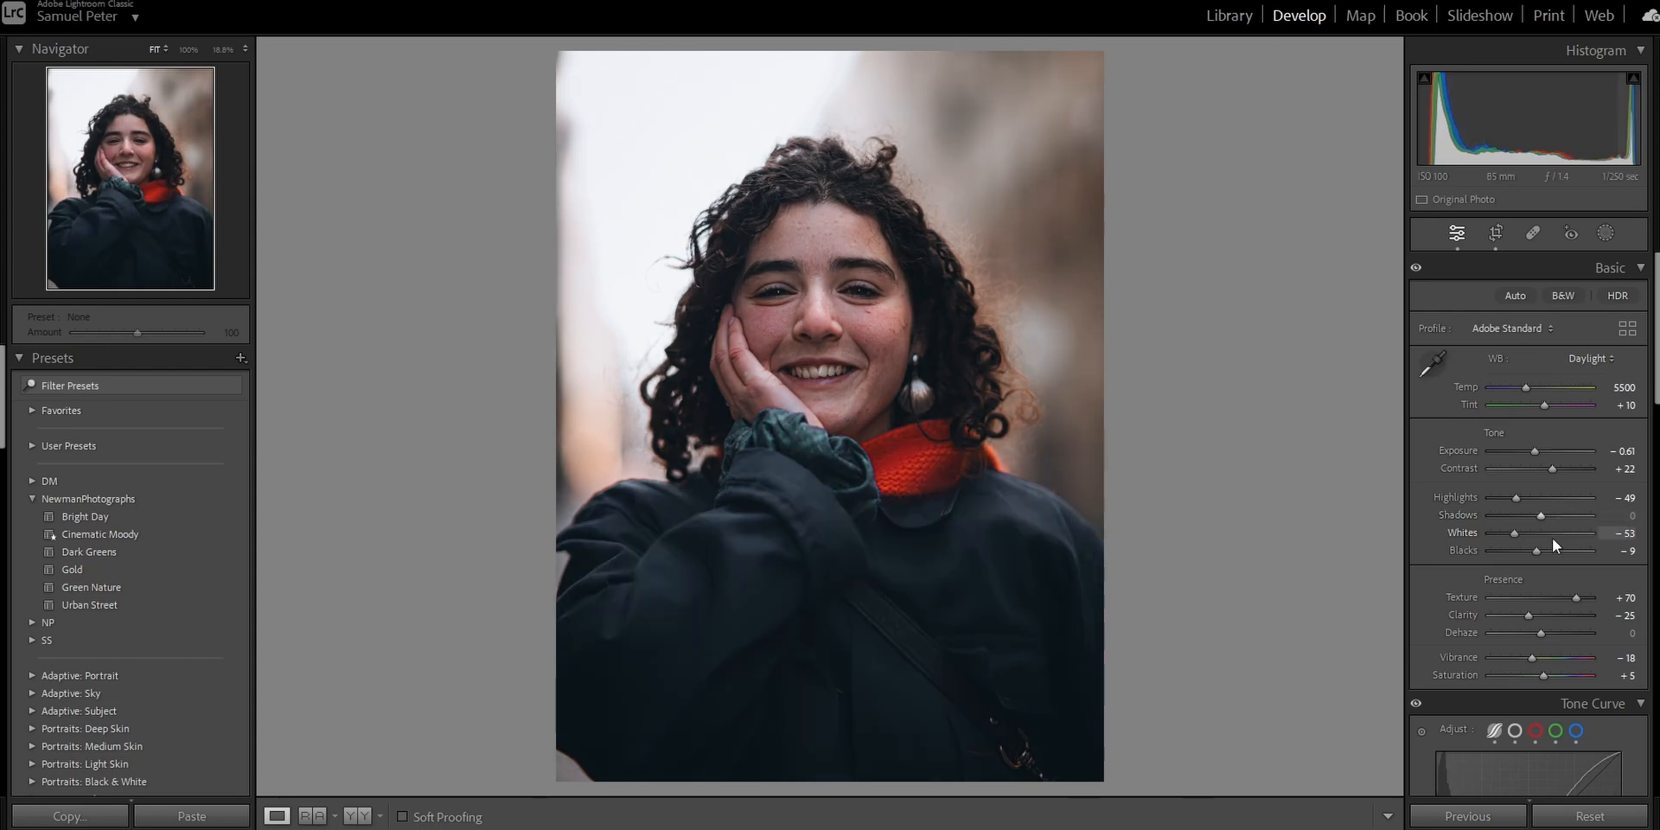
{"action": "left_click_drag", "start_coordinate": [1540, 515], "coordinate": [1580, 528]}
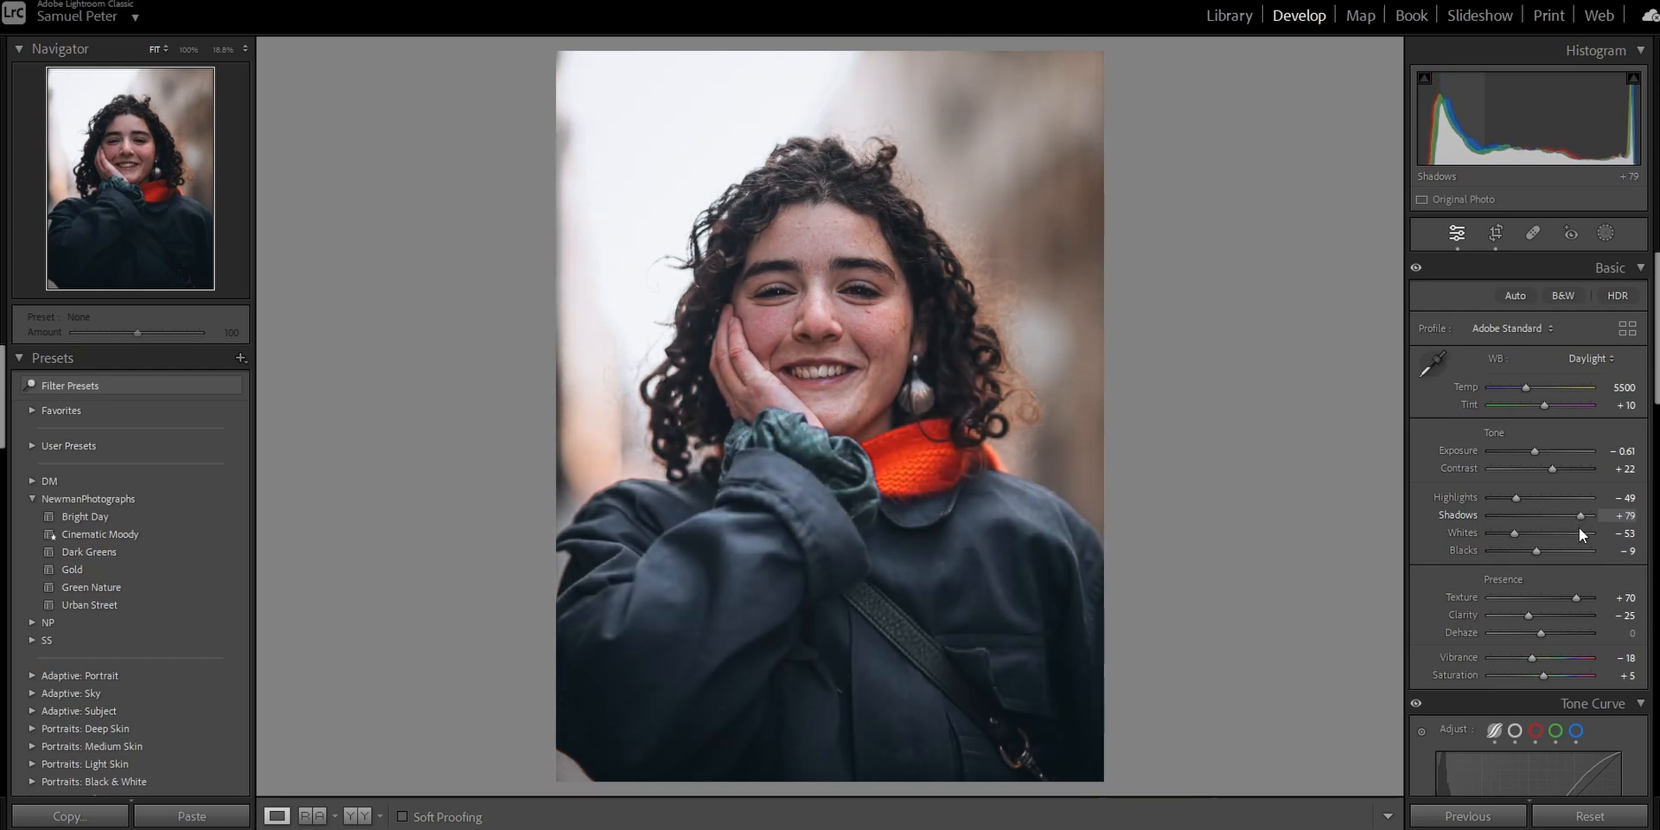
{"action": "left_click_drag", "start_coordinate": [1579, 529], "coordinate": [1584, 527]}
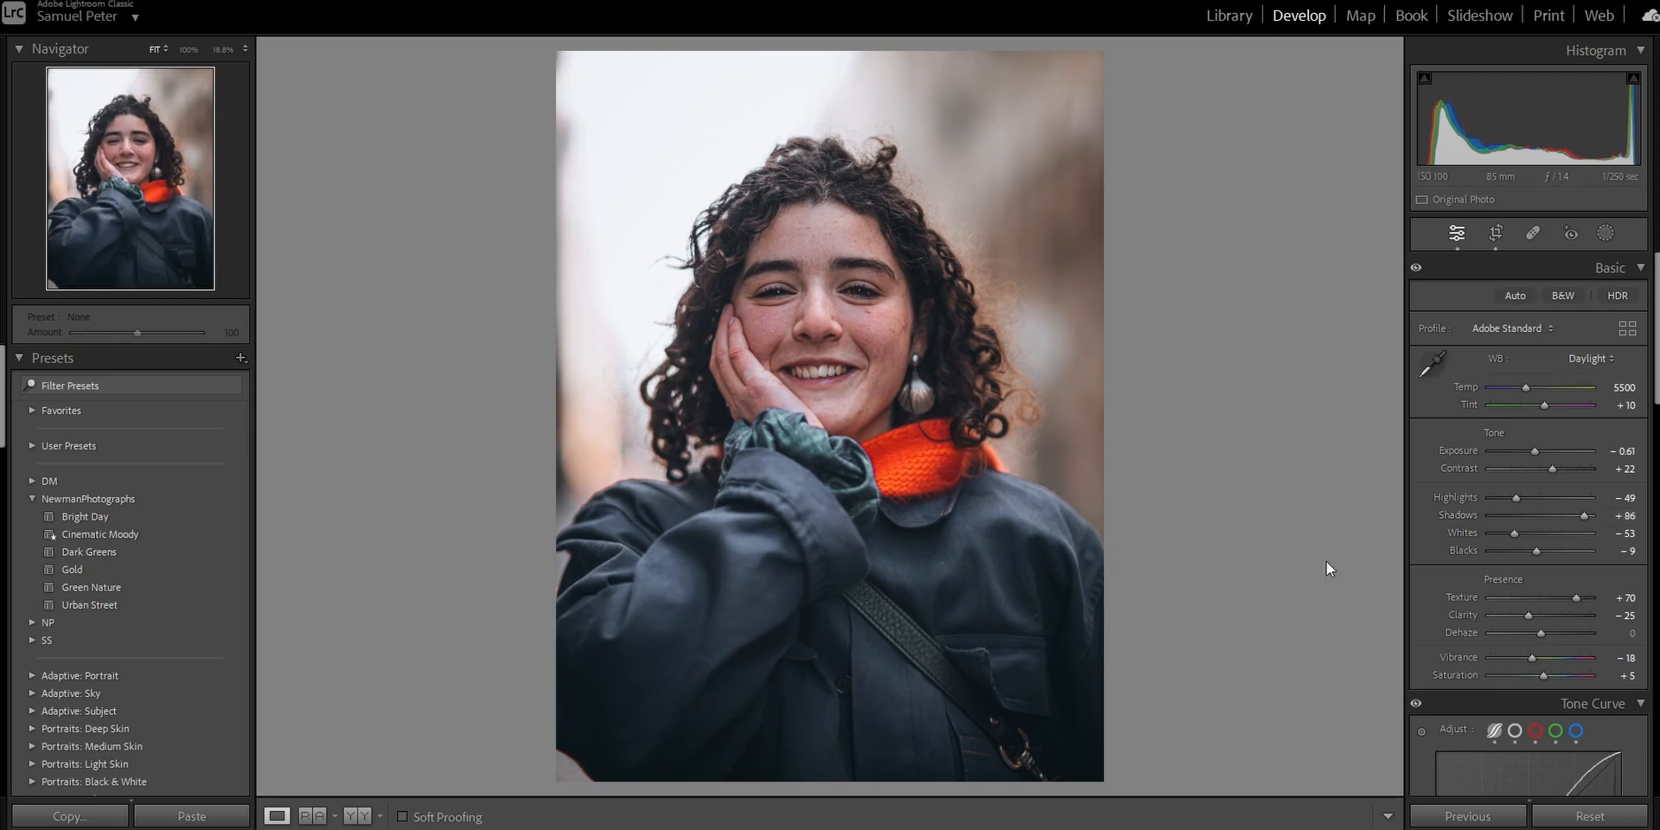
{"action": "left_click_drag", "start_coordinate": [1584, 515], "coordinate": [1592, 516]}
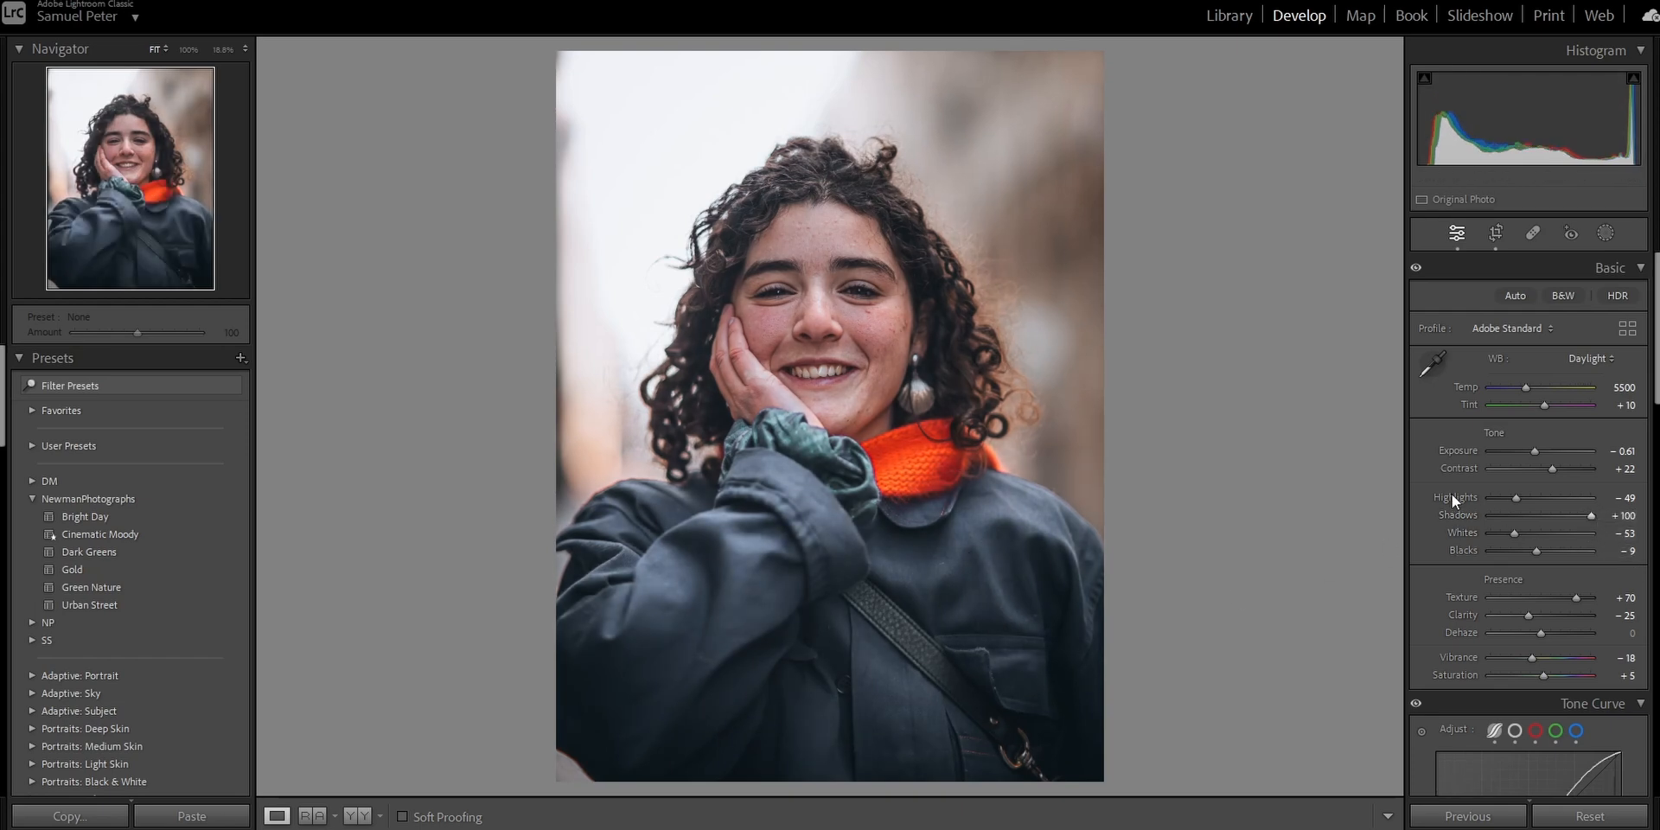
{"action": "left_click_drag", "start_coordinate": [1514, 500], "coordinate": [1507, 537]}
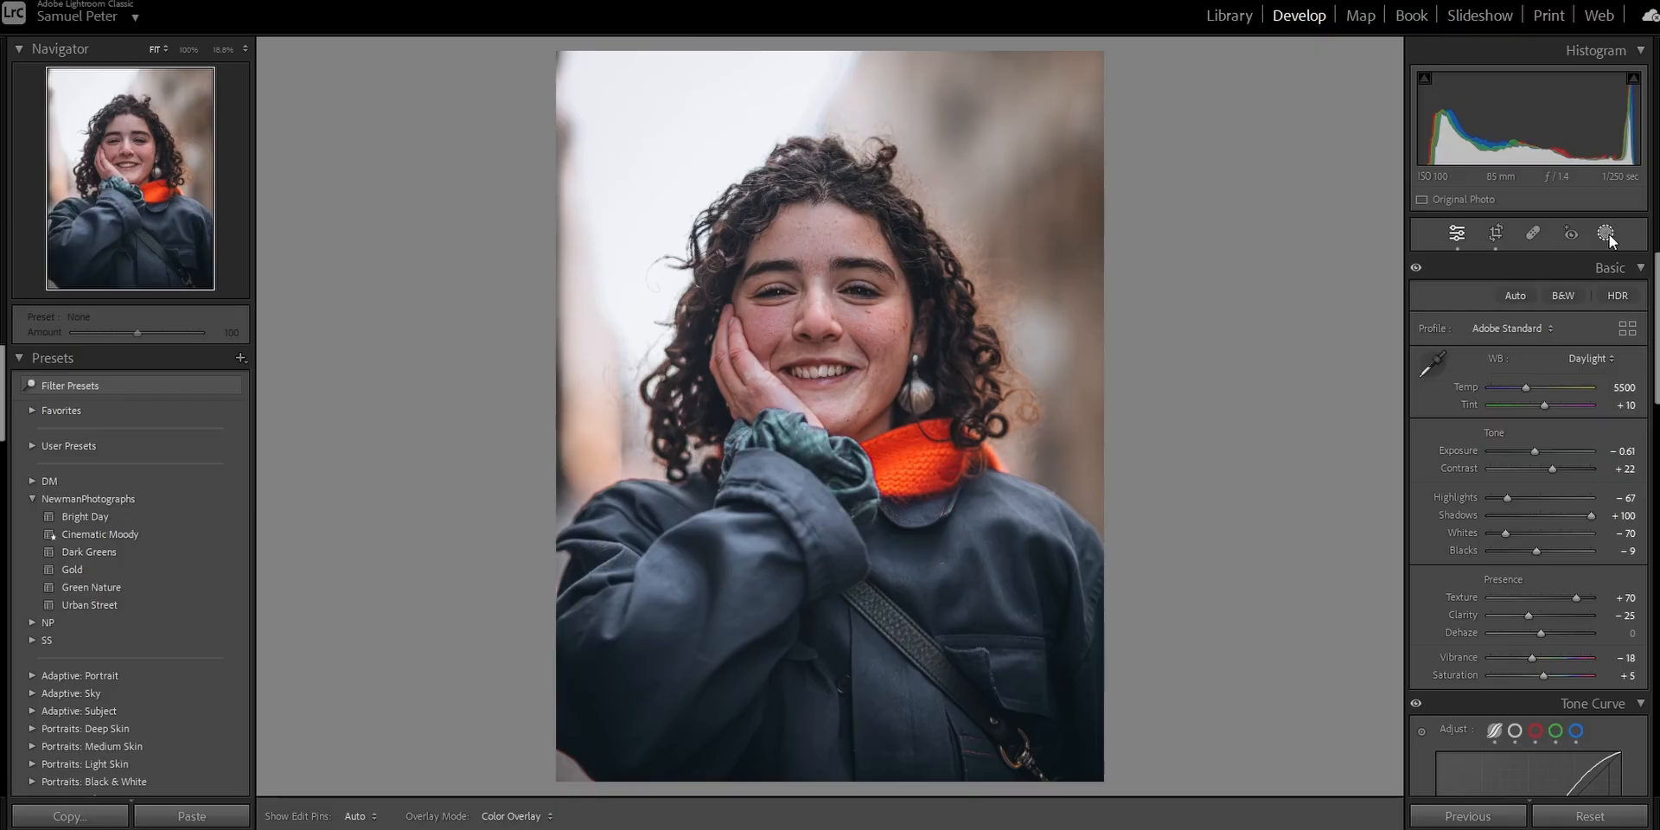
Create a Select Background mask and set its Exposure to -0.96 with reduced Saturation.
{"action": "left_click", "coordinate": [1607, 233]}
{"action": "left_click", "coordinate": [1608, 308]}
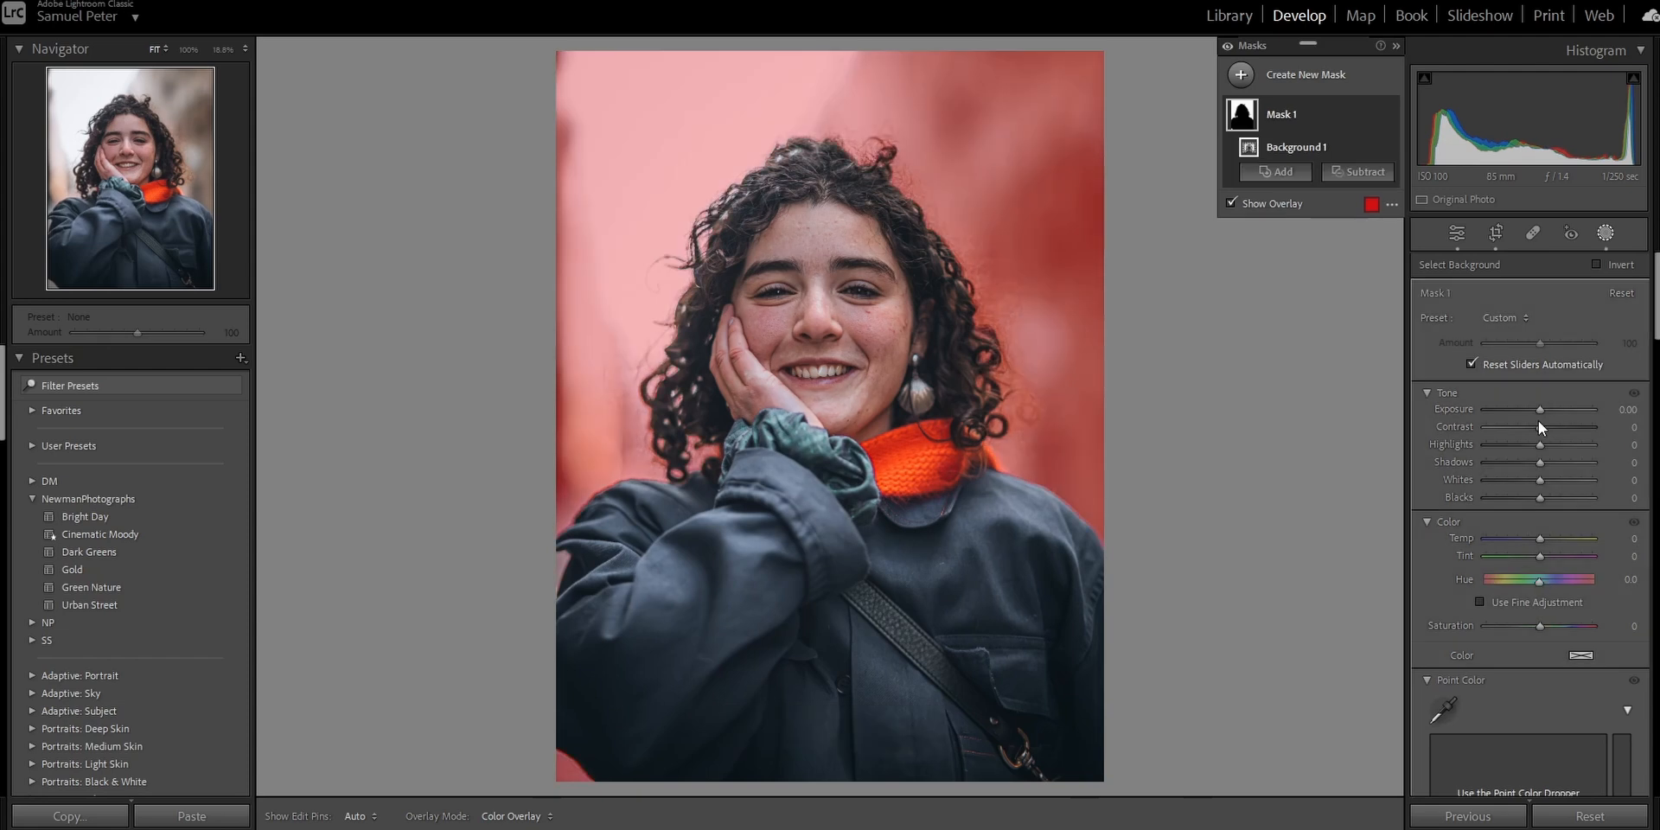
{"action": "left_click_drag", "start_coordinate": [1539, 413], "coordinate": [1527, 417]}
{"action": "left_click_drag", "start_coordinate": [1521, 630], "coordinate": [1515, 631]}
Crop a little off the left edge of the photo.
{"action": "left_click", "coordinate": [1495, 241]}
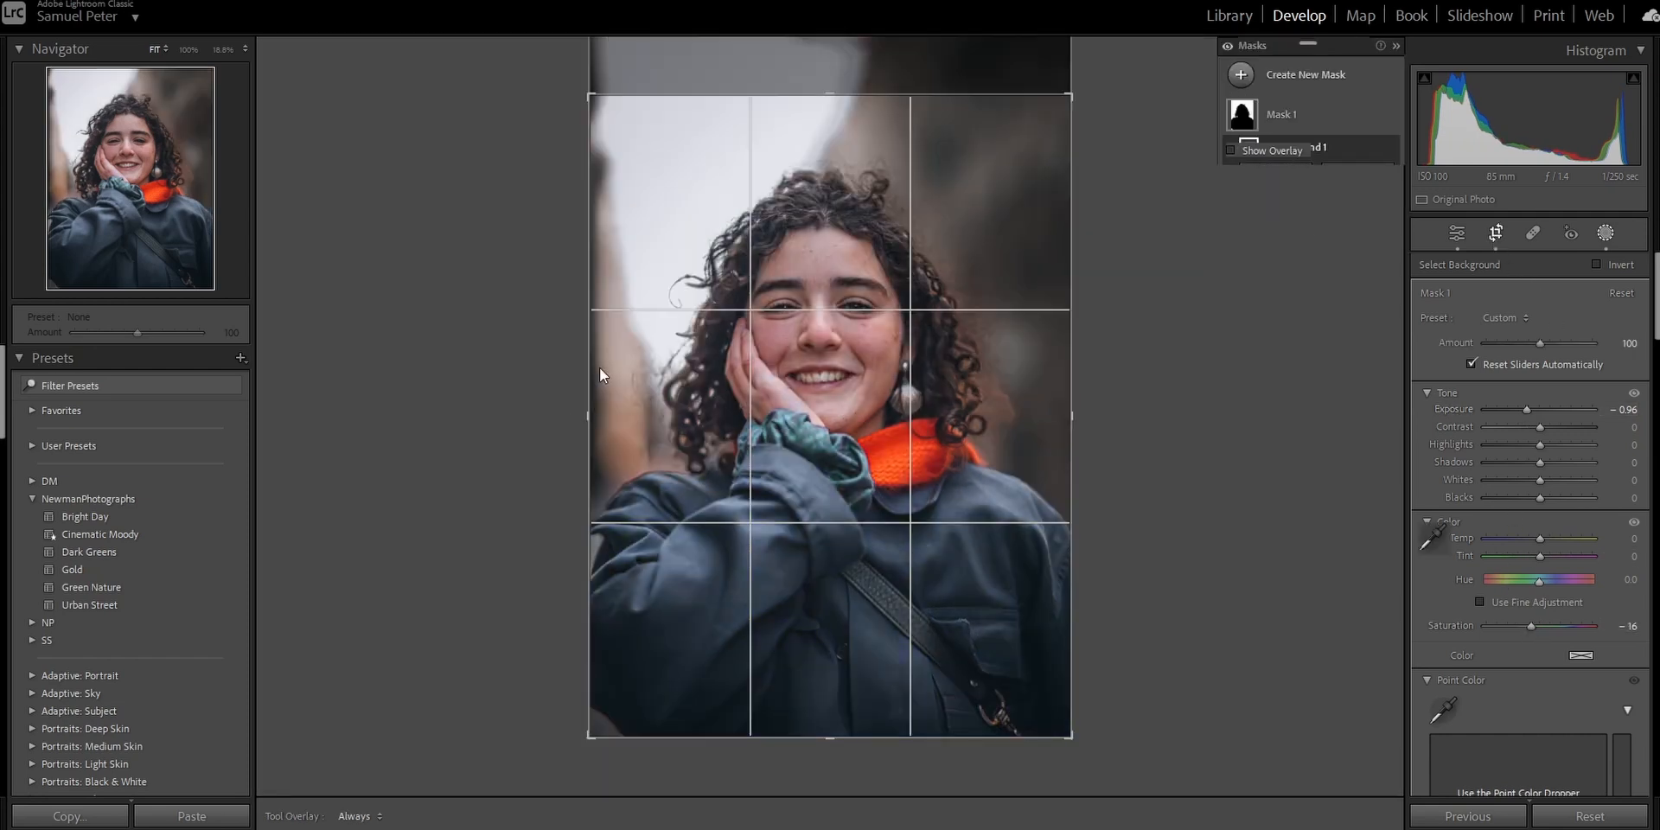
{"action": "left_click_drag", "start_coordinate": [583, 419], "coordinate": [590, 422]}
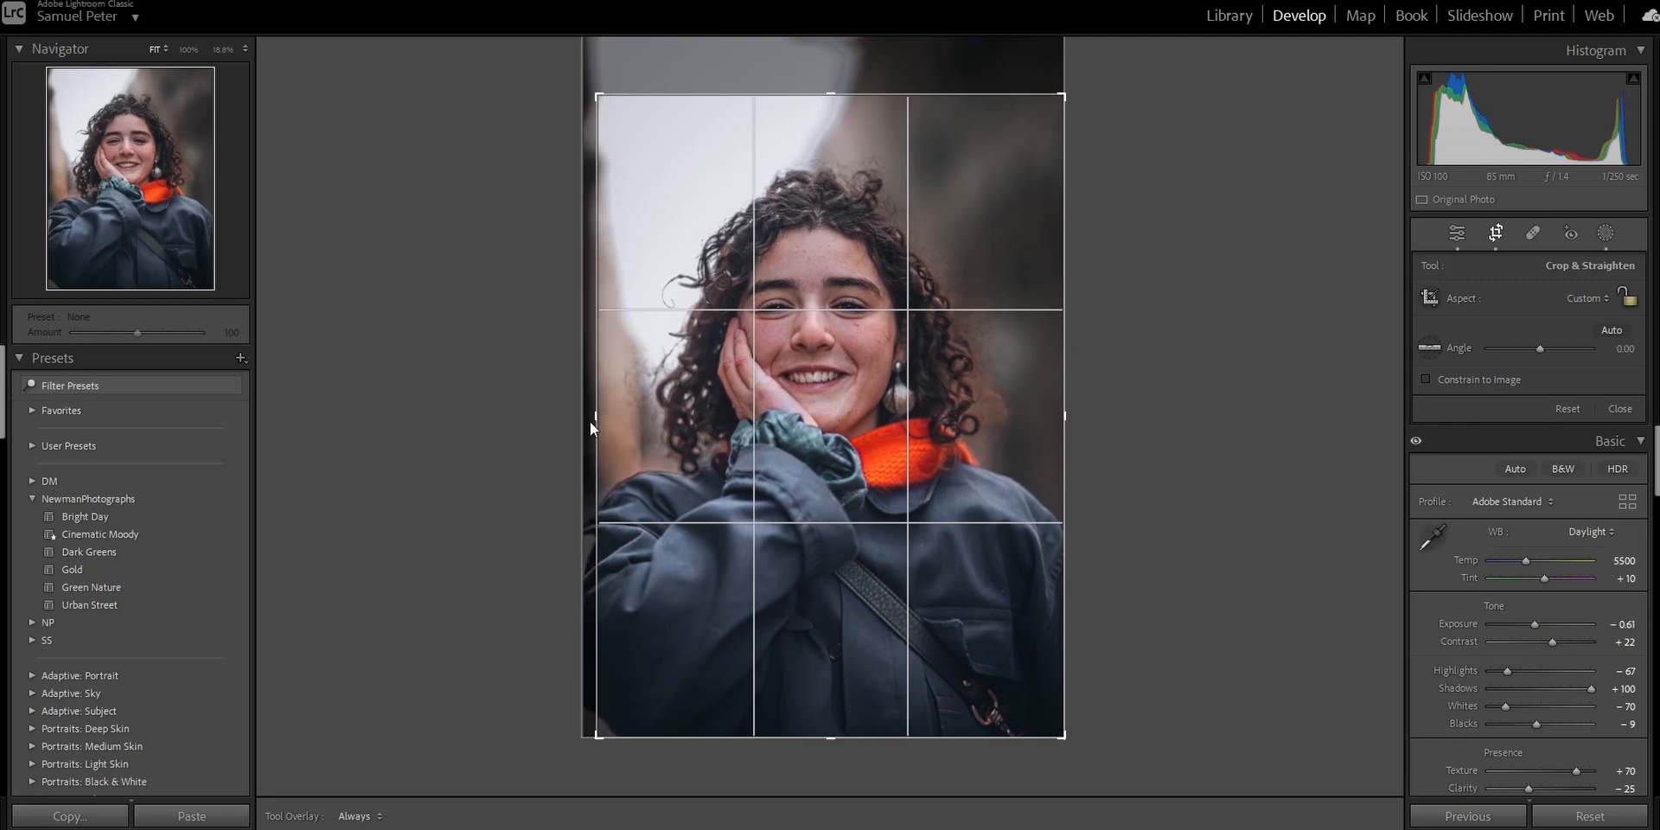
Add a radial gradient mask over the face and set its Exposure to 0.36 and Whites to 9.
{"action": "left_click", "coordinate": [1606, 233]}
{"action": "right_click", "coordinate": [1374, 119]}
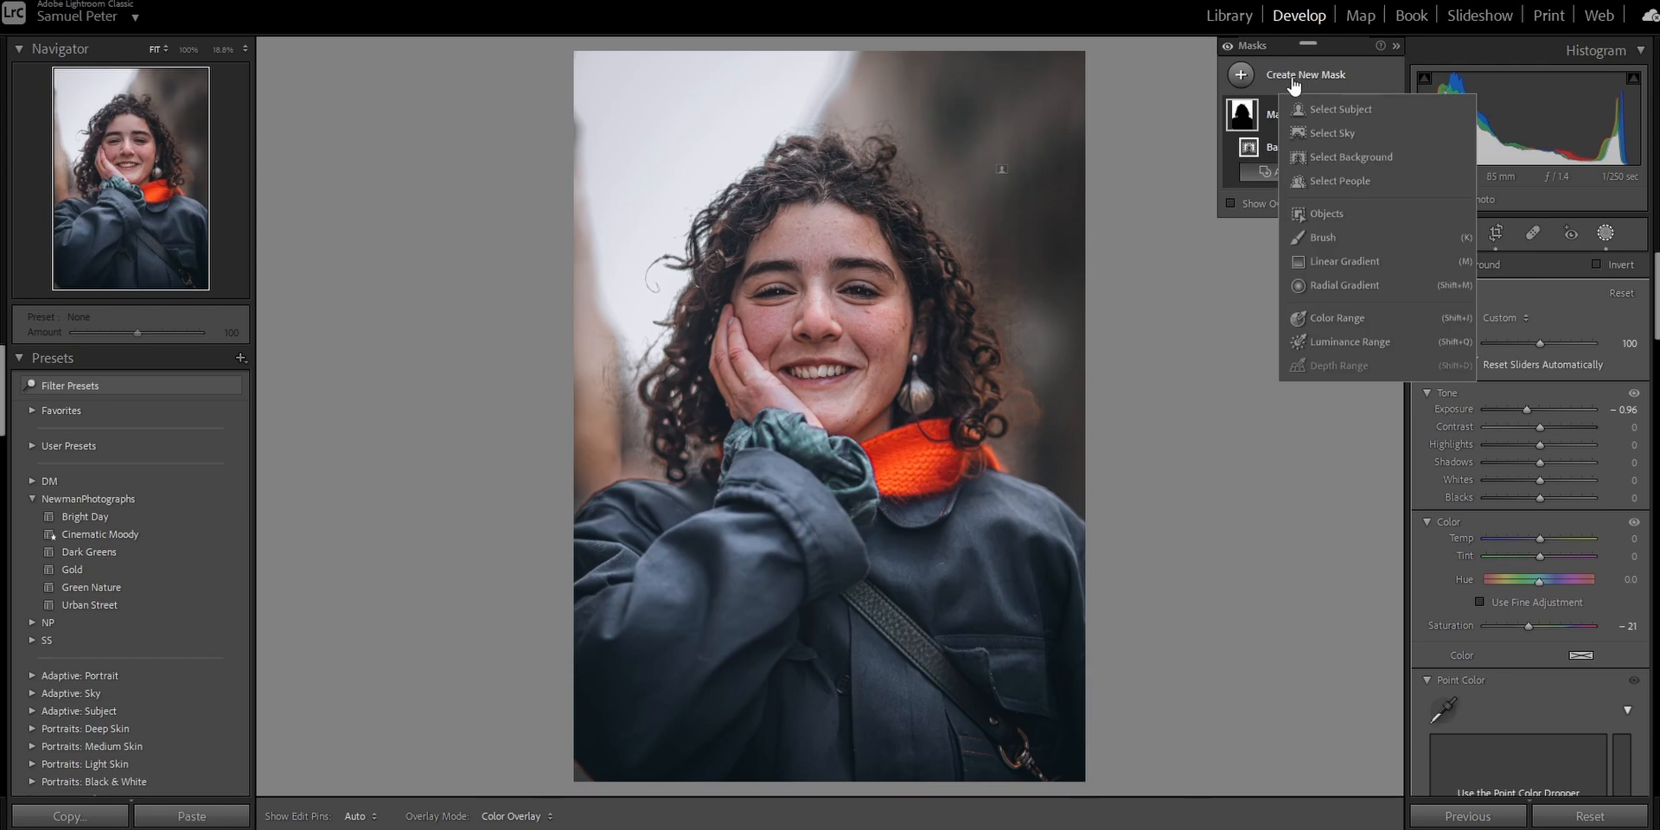
{"action": "left_click", "coordinate": [1345, 287]}
{"action": "key", "text": "shift+m"}
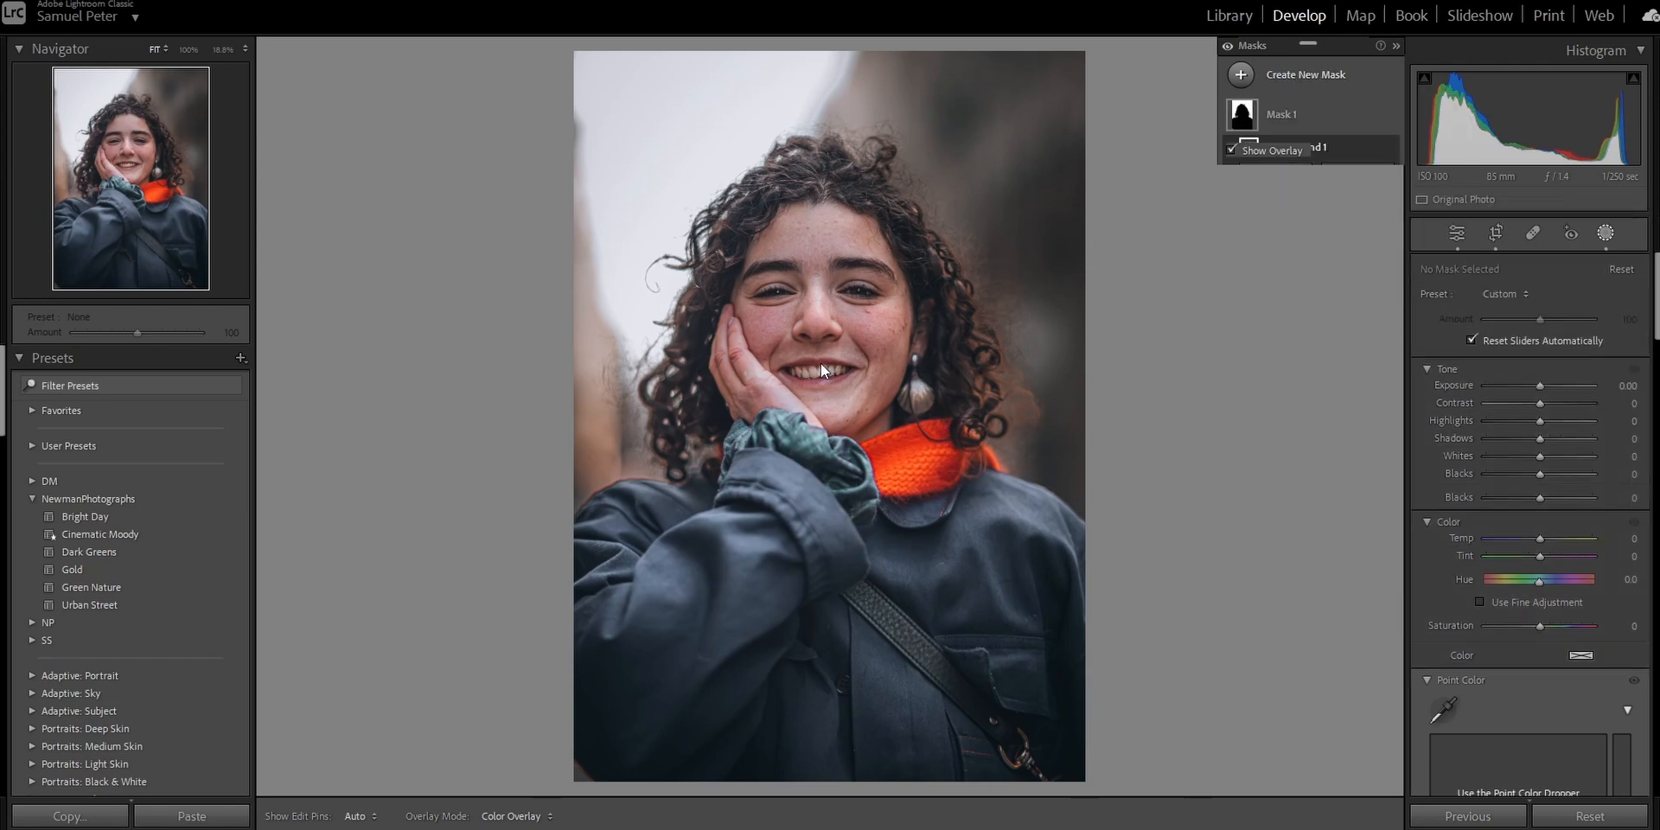
{"action": "left_click_drag", "start_coordinate": [812, 329], "coordinate": [1029, 522]}
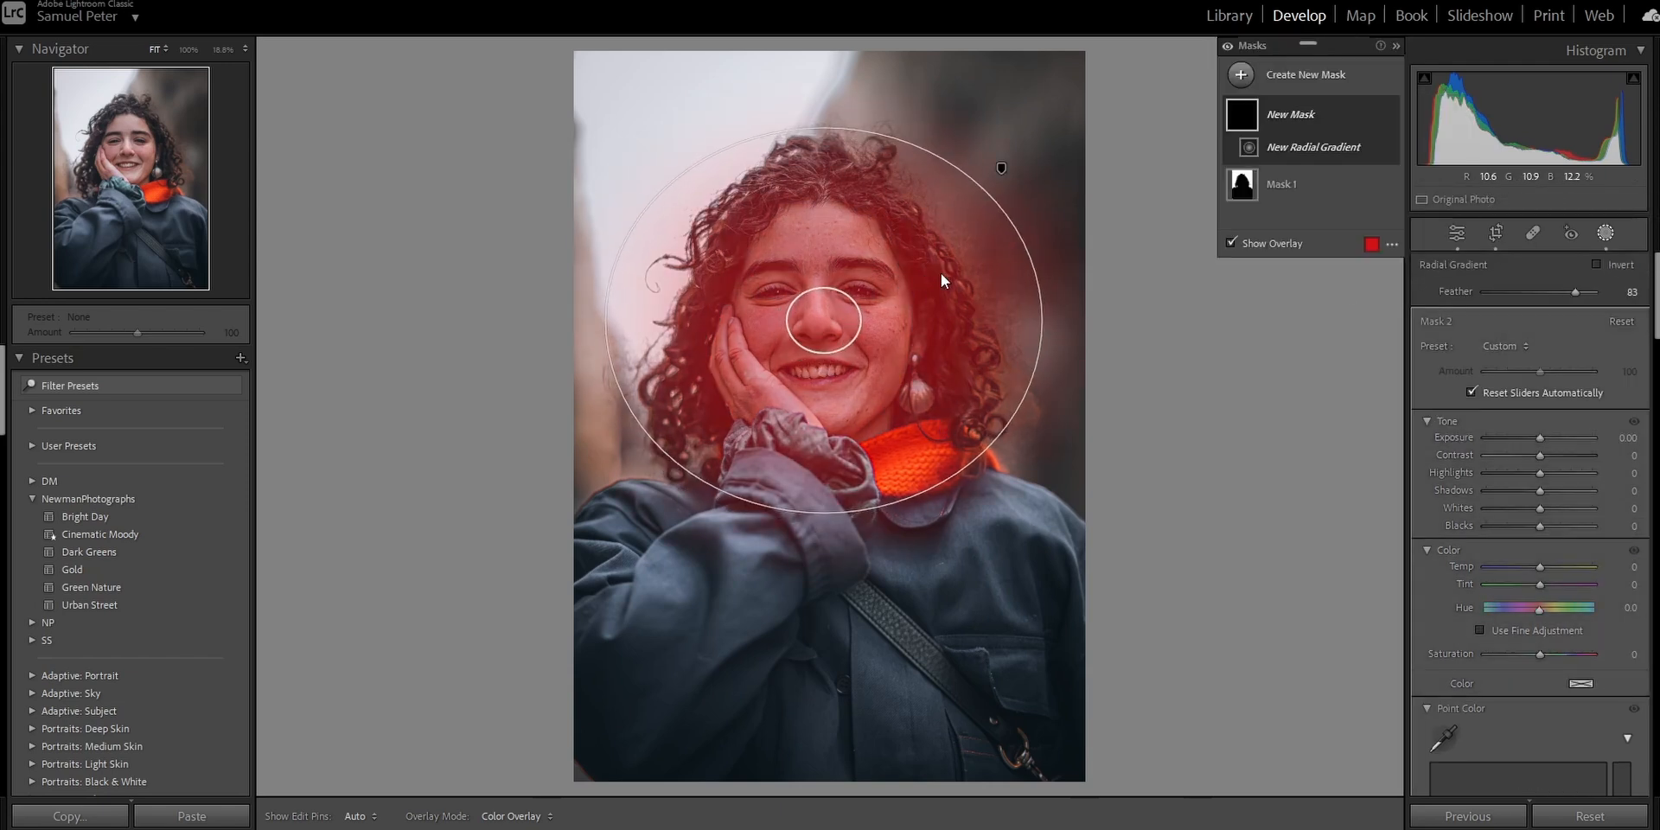
{"action": "left_click_drag", "start_coordinate": [1540, 441], "coordinate": [1544, 440]}
{"action": "left_click_drag", "start_coordinate": [1547, 508], "coordinate": [1541, 497]}
Duplicate and invert the radial mask, then set its Exposure to -0.43 and Blacks to -12.
{"action": "left_click", "coordinate": [1369, 116]}
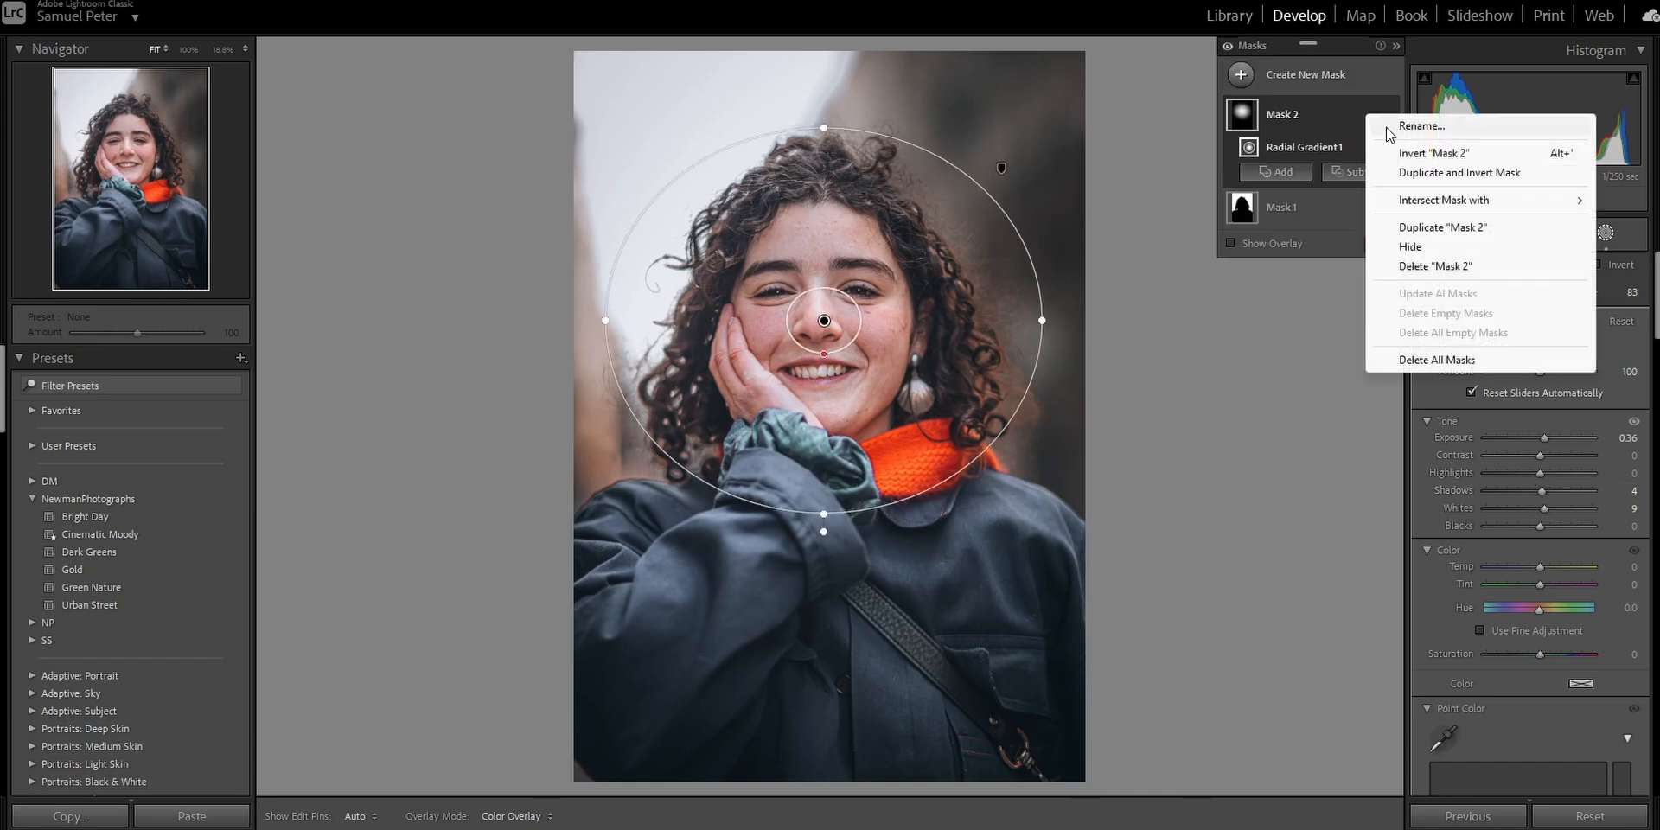
{"action": "left_click", "coordinate": [1444, 174]}
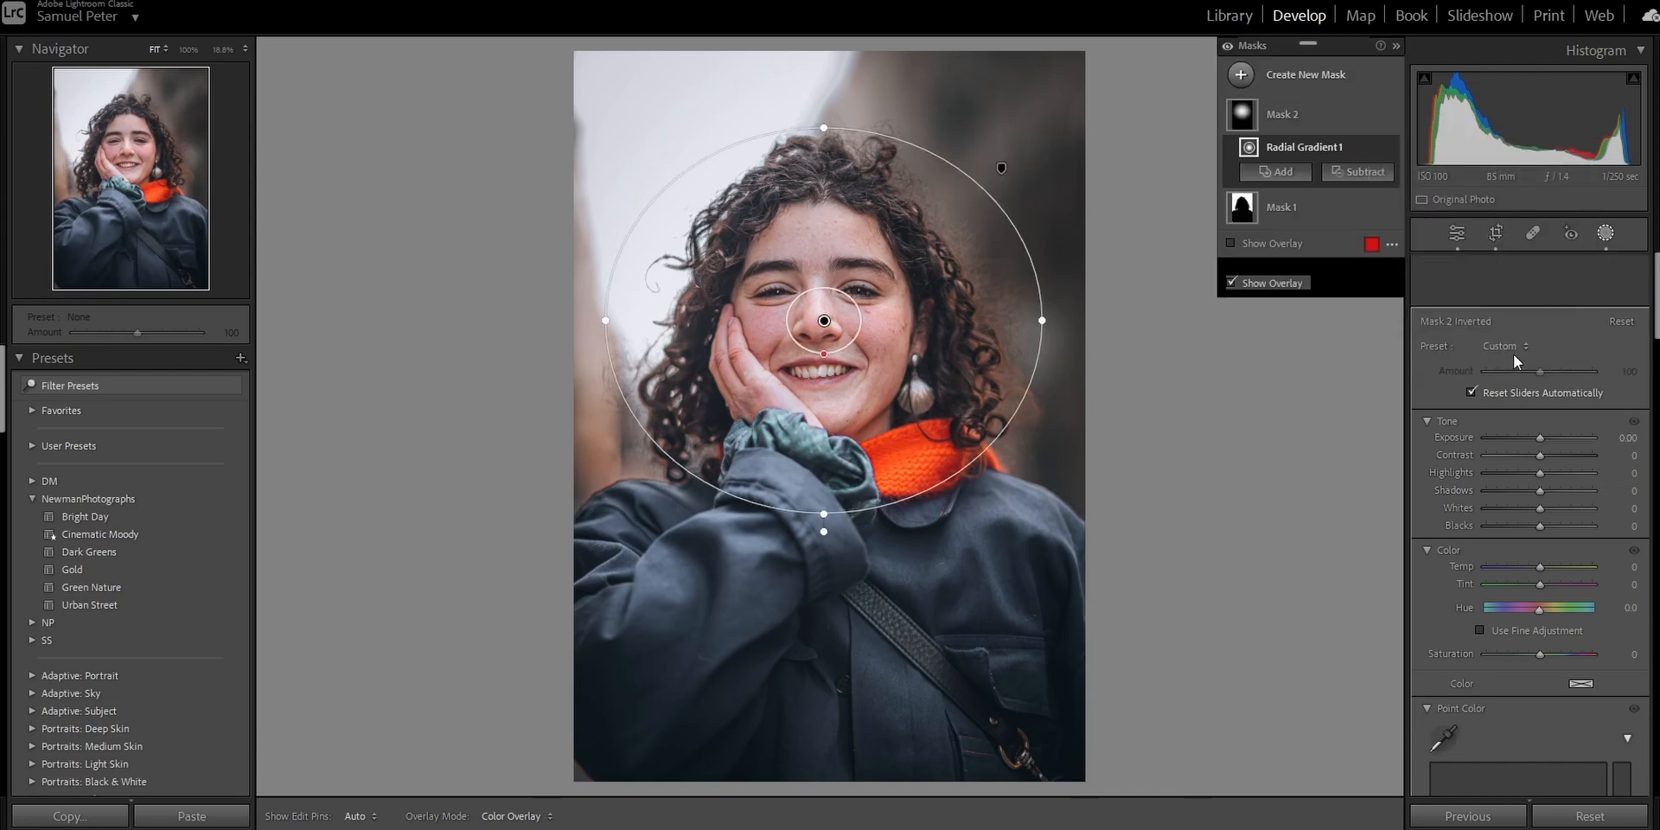
{"action": "left_click_drag", "start_coordinate": [1543, 442], "coordinate": [1536, 444]}
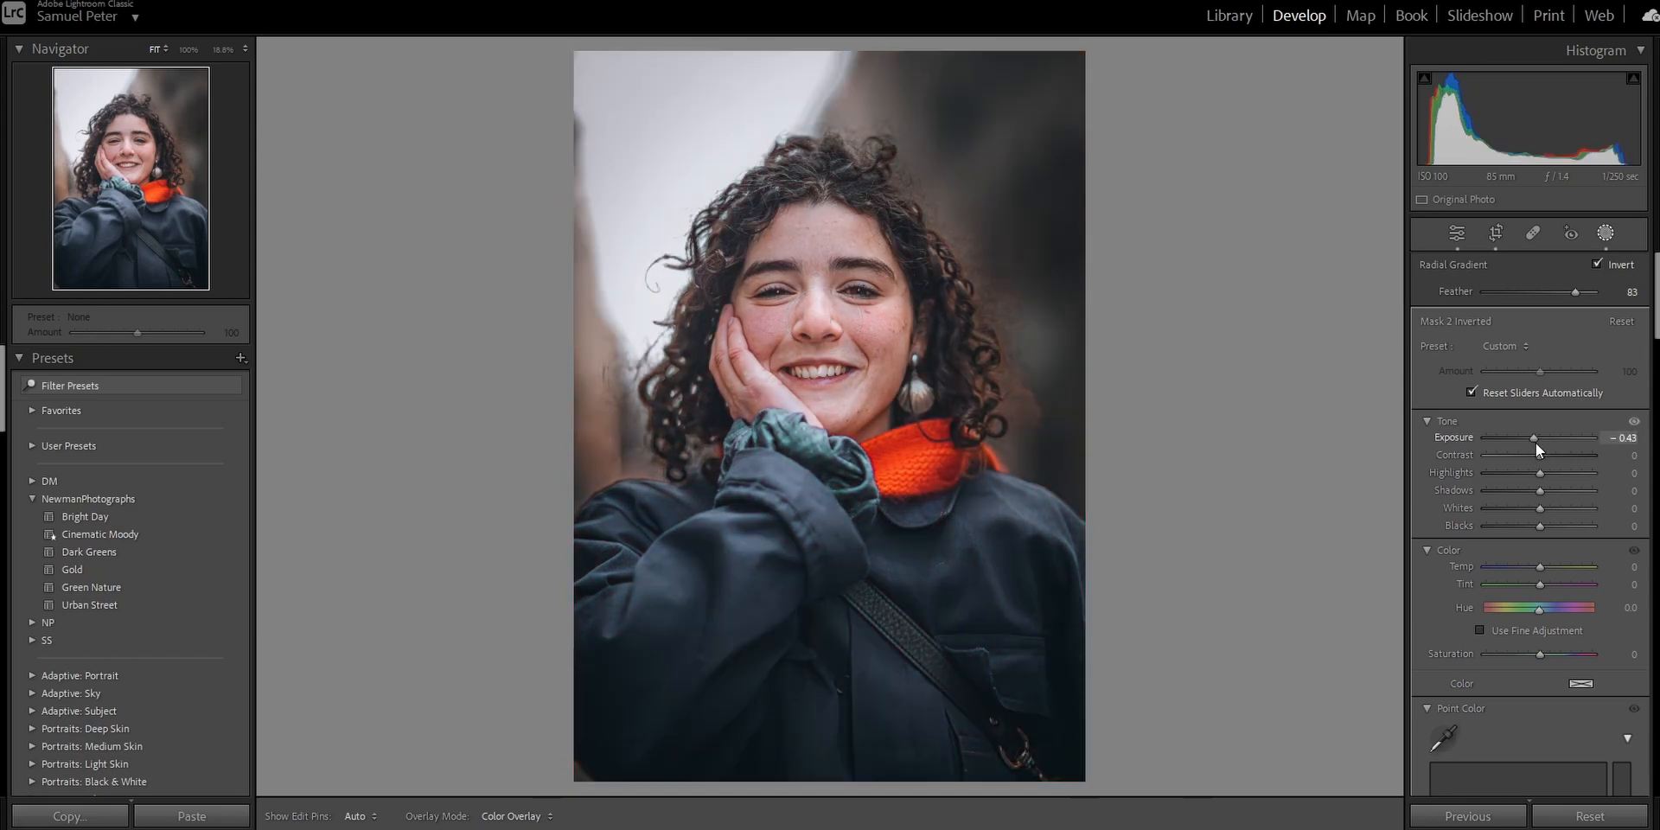
{"action": "left_click_drag", "start_coordinate": [1538, 529], "coordinate": [1532, 529]}
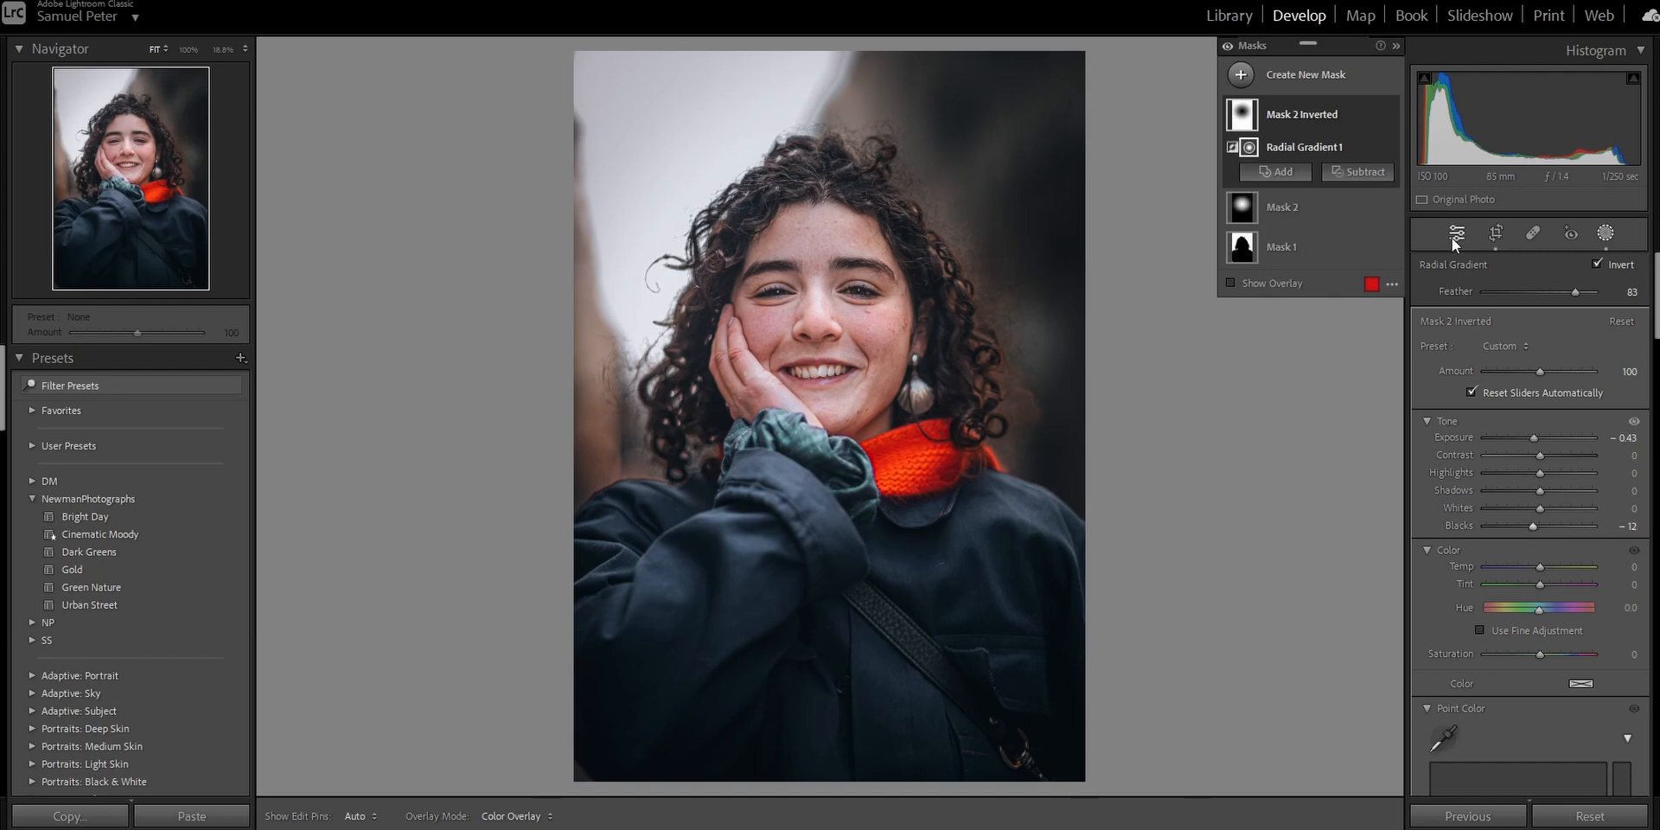
Set the photo's white balance temperature to 6000.
{"action": "left_click", "coordinate": [1454, 241]}
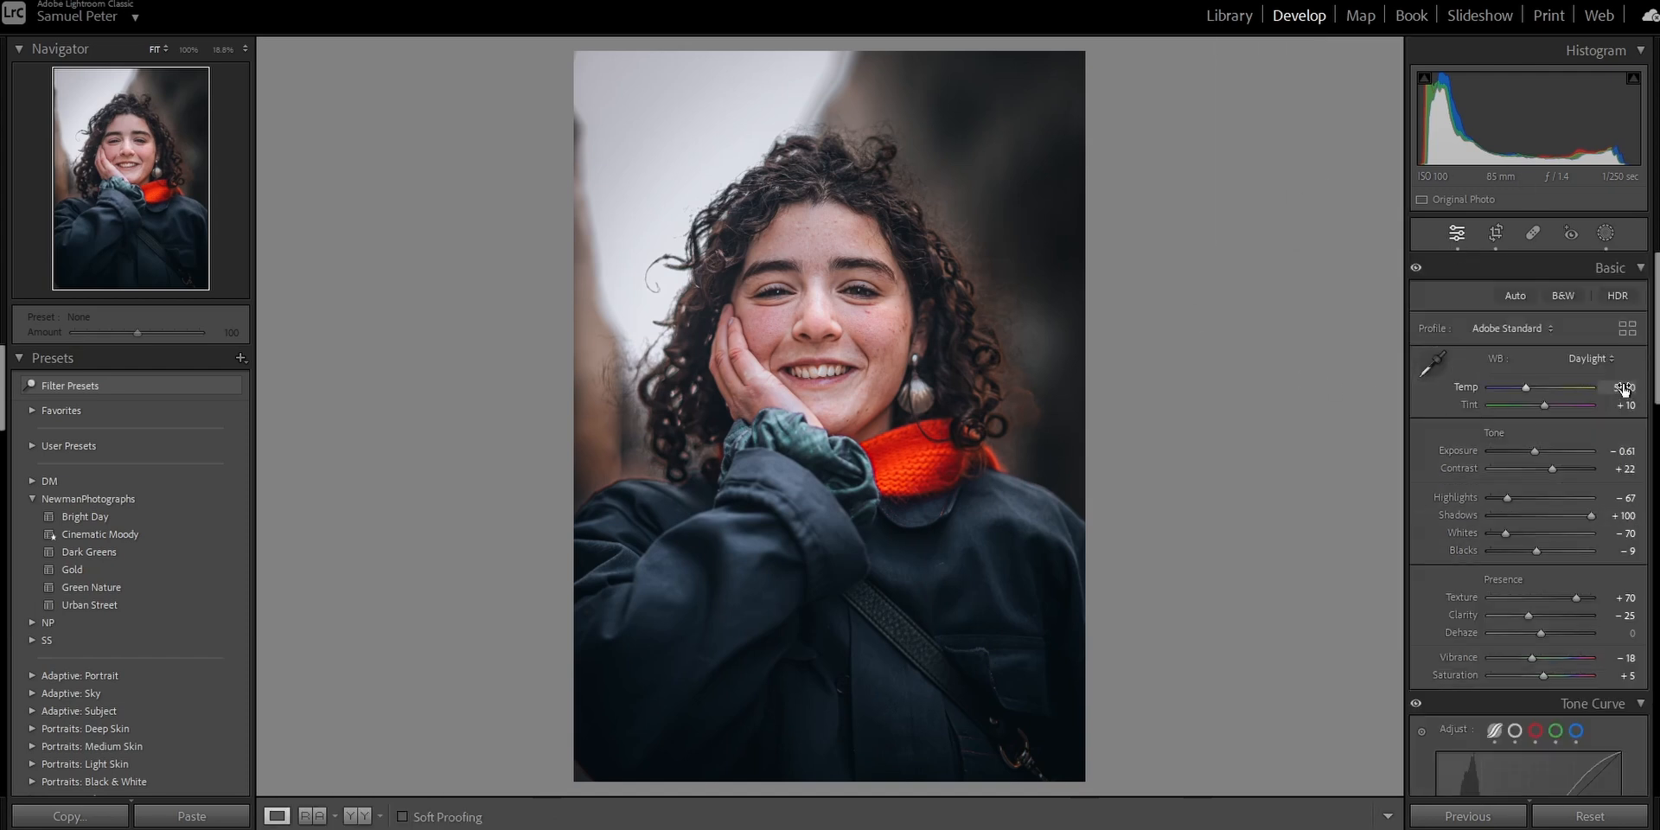
{"action": "left_click", "coordinate": [1623, 388]}
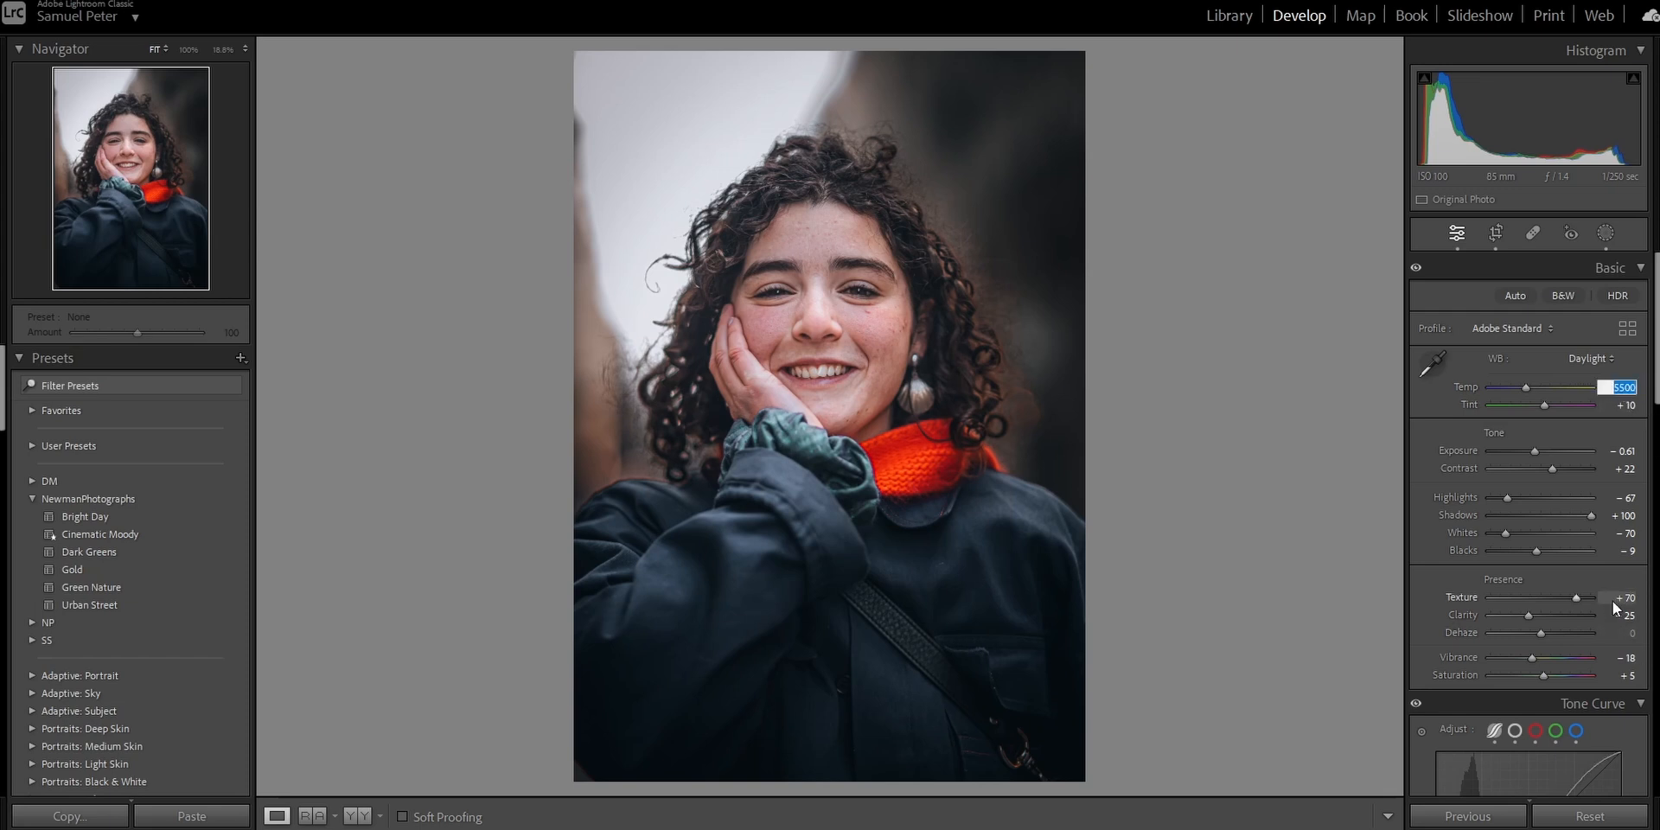
{"action": "type", "text": "6000"}
{"action": "key", "text": "Return"}
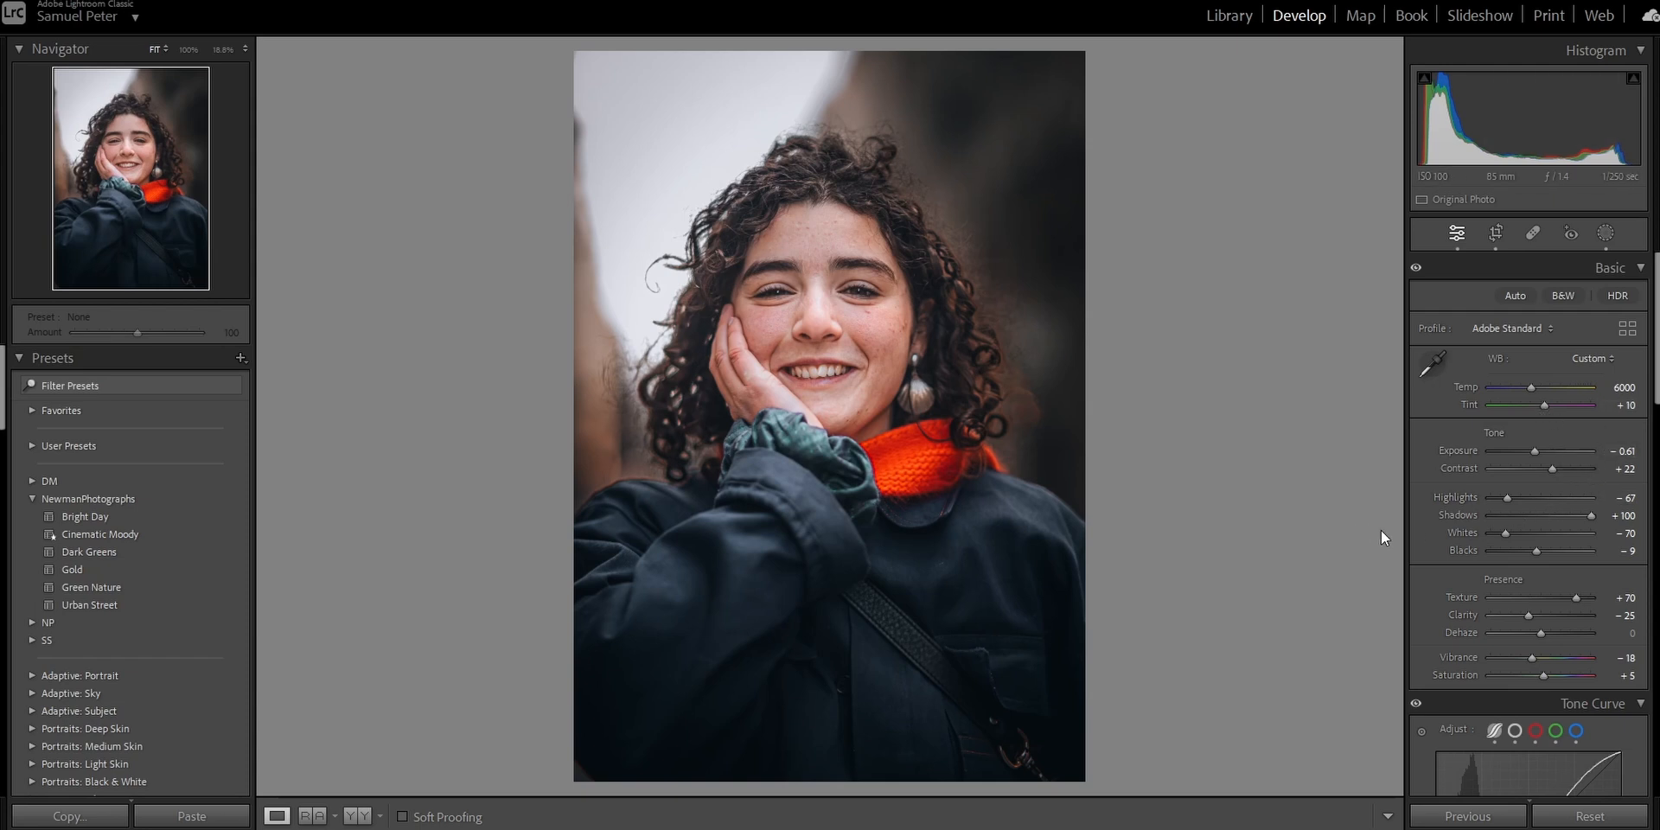
Create a Select People mask for Person 1 covering facial skin, body skin, eye sclera, iris and pupil, and teeth.
{"action": "left_click", "coordinate": [1604, 235]}
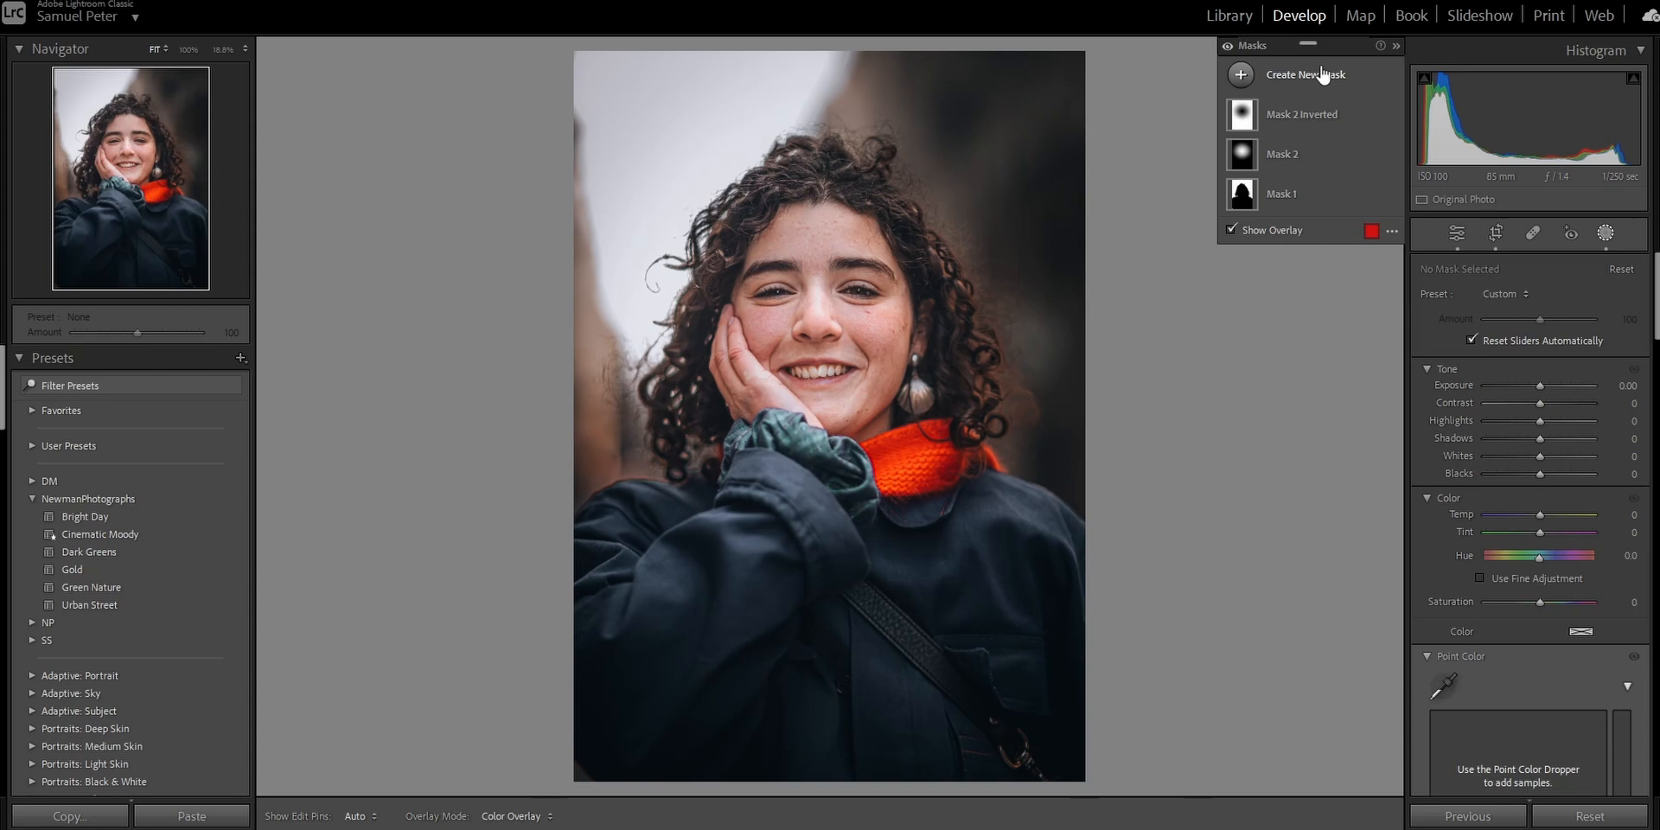
{"action": "left_click", "coordinate": [1322, 73]}
{"action": "left_click", "coordinate": [1371, 181]}
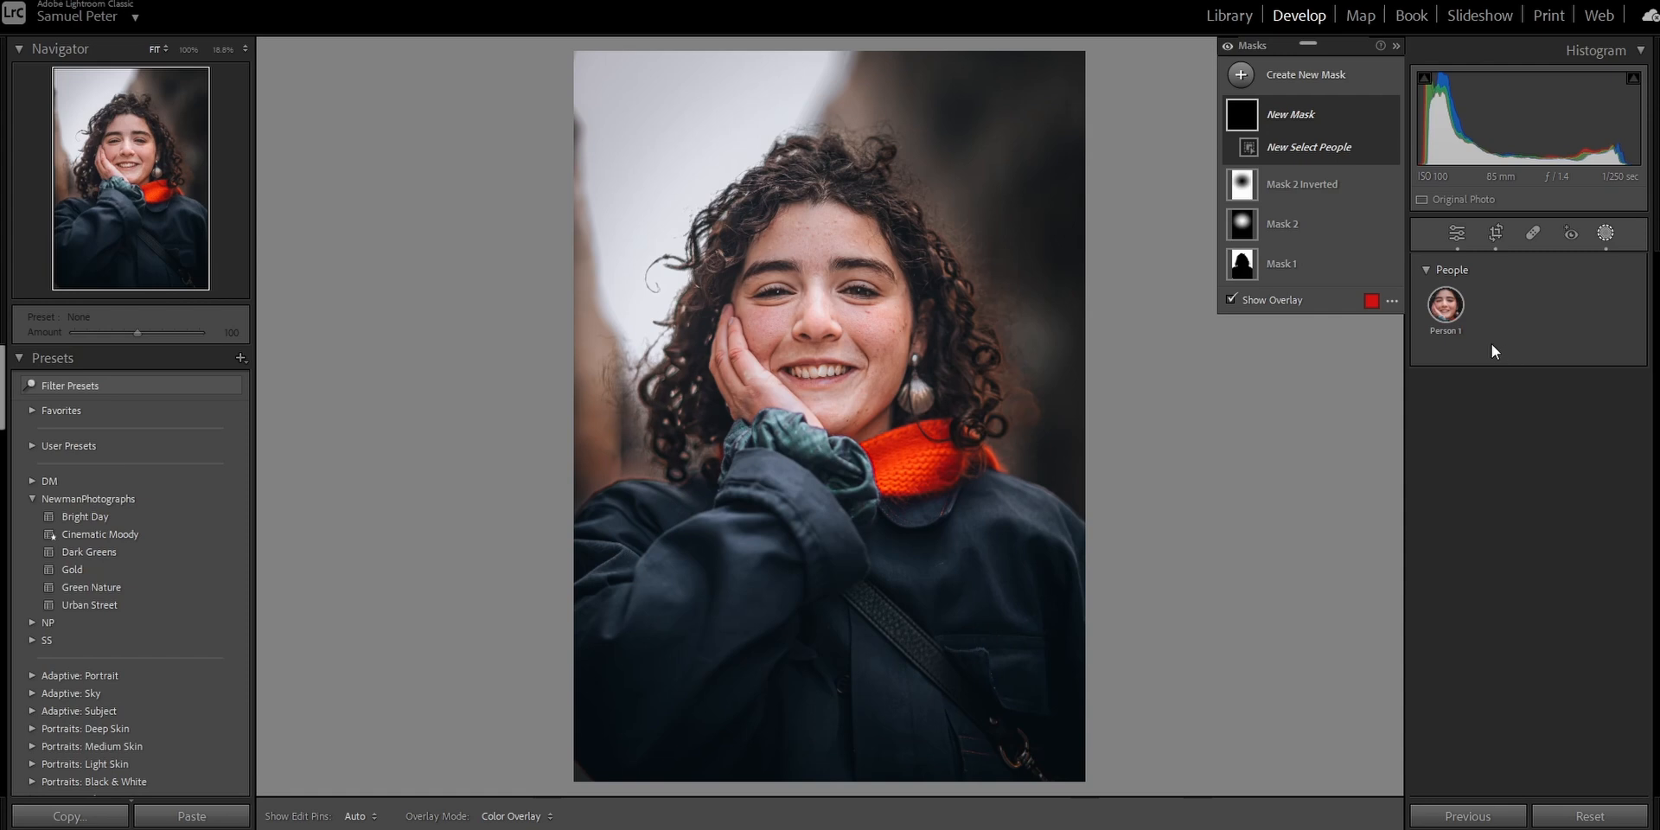
{"action": "left_click", "coordinate": [1447, 306]}
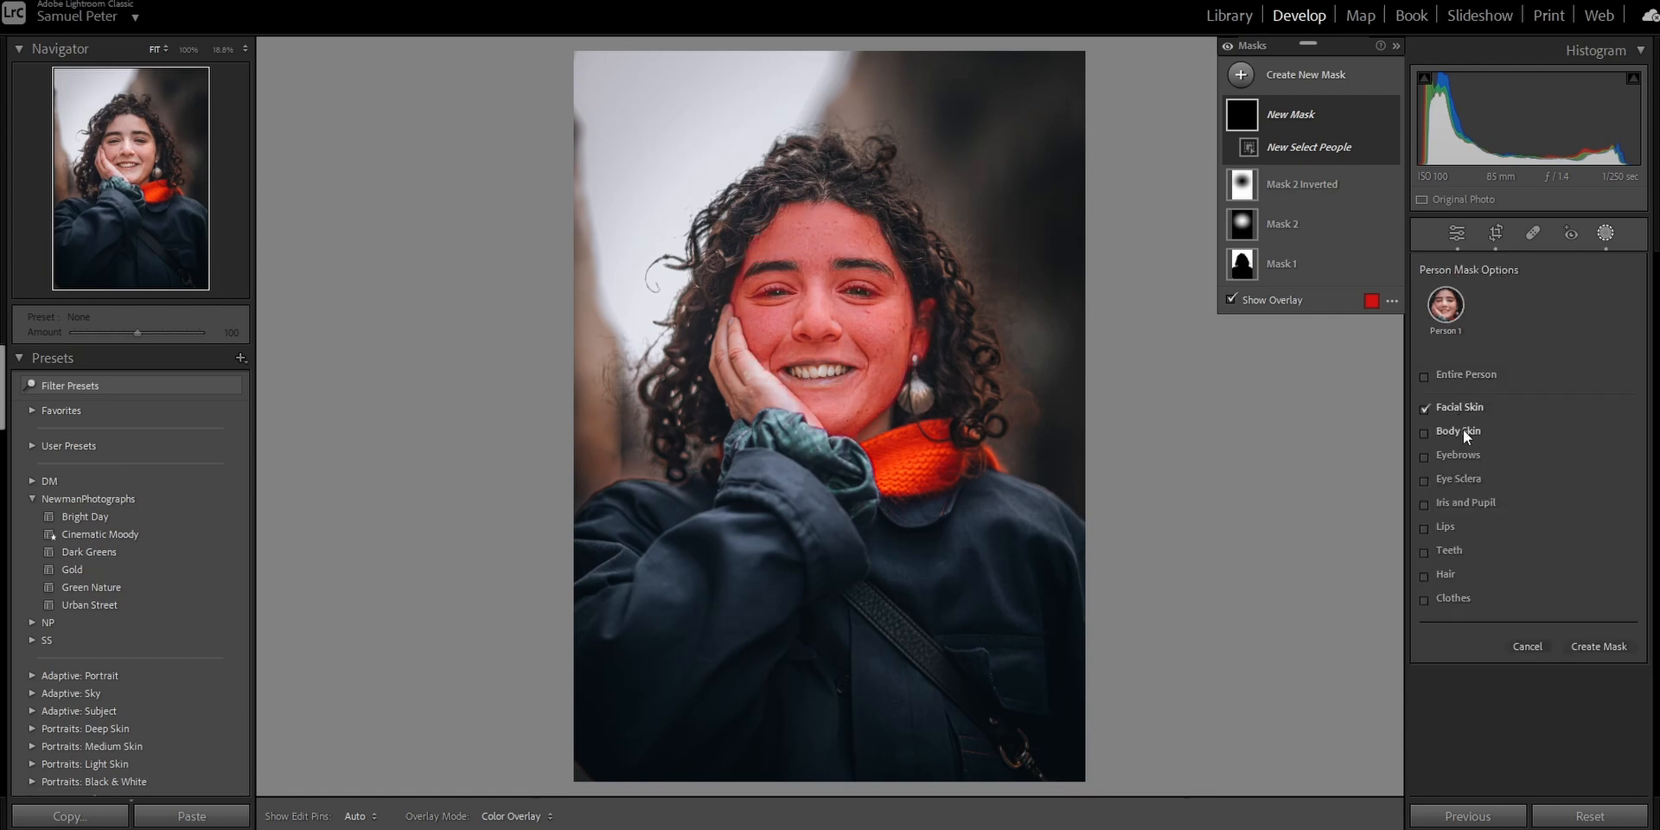
{"action": "left_click", "coordinate": [1463, 430]}
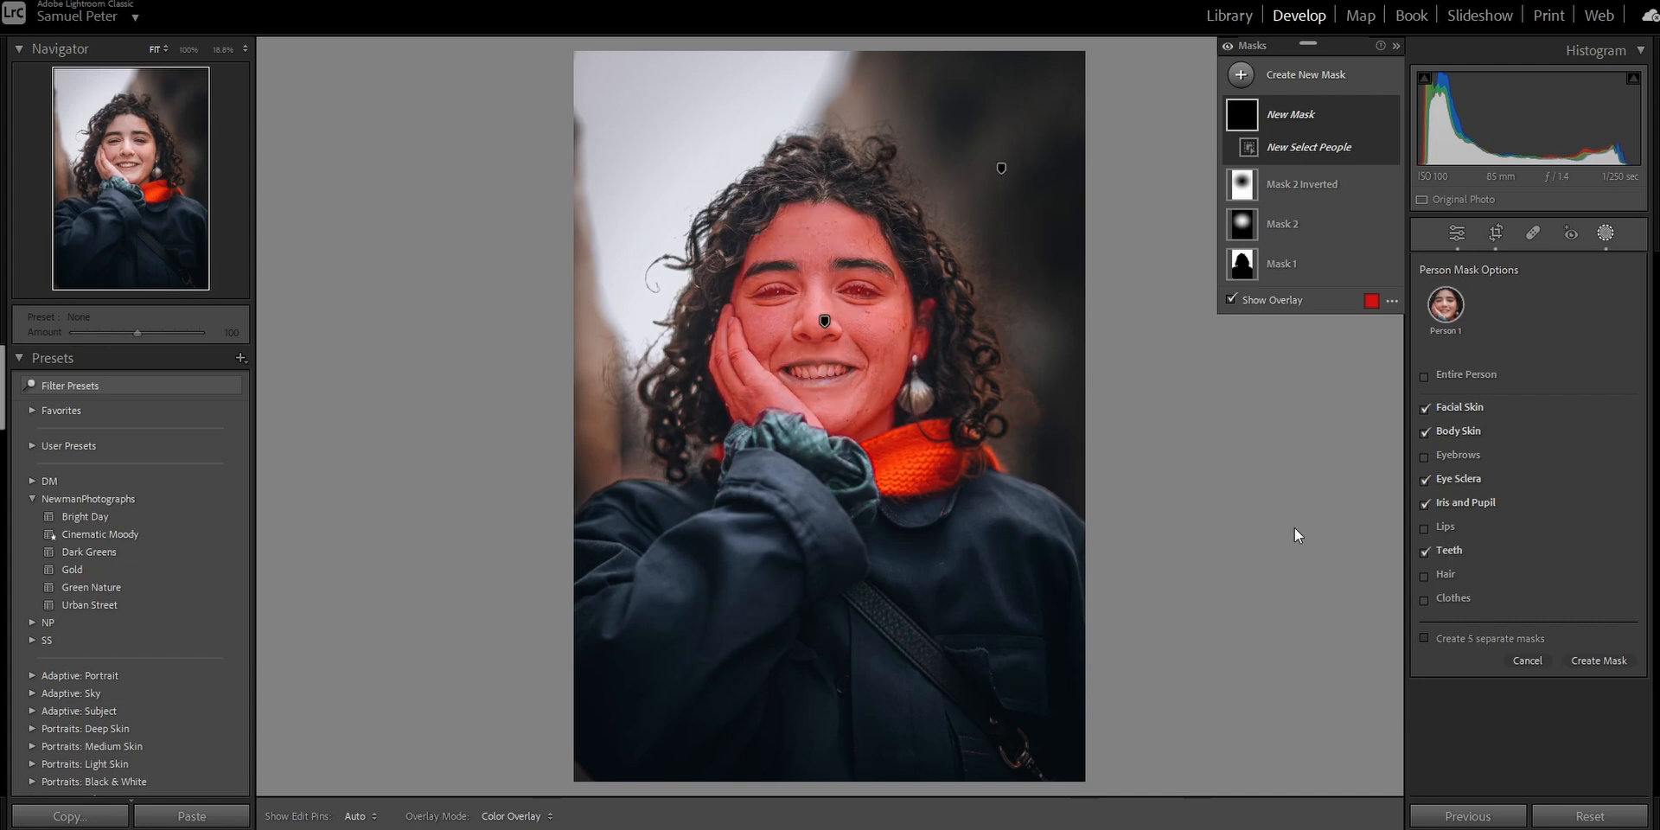
{"action": "left_click", "coordinate": [1599, 661]}
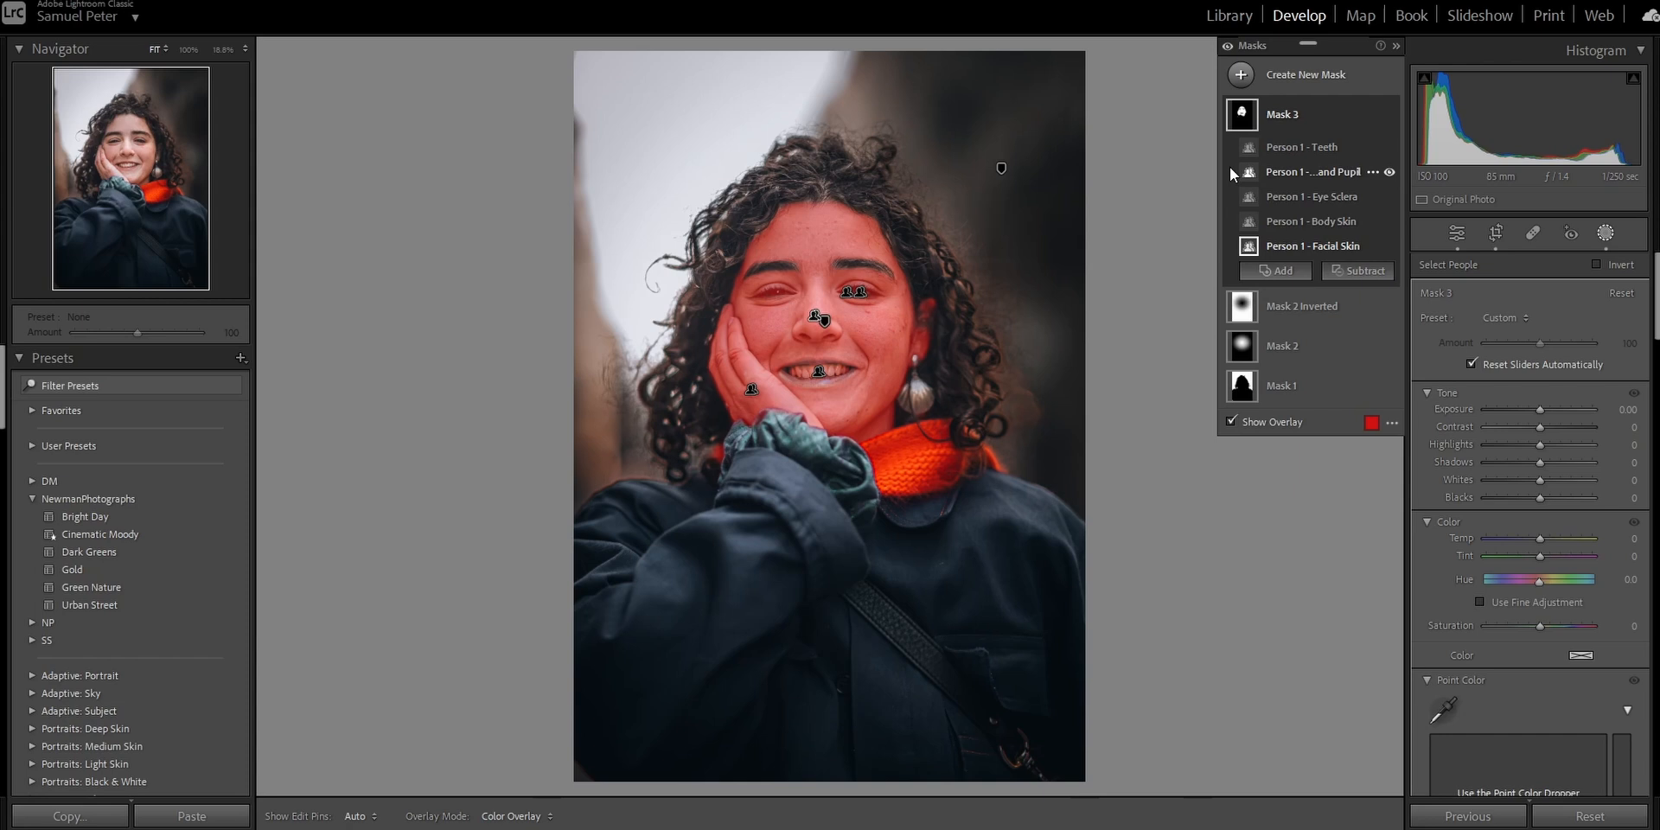
Move the teeth and iris-and-pupil components out into their own separate masks.
{"action": "left_click", "coordinate": [1285, 125]}
{"action": "left_click", "coordinate": [1286, 123]}
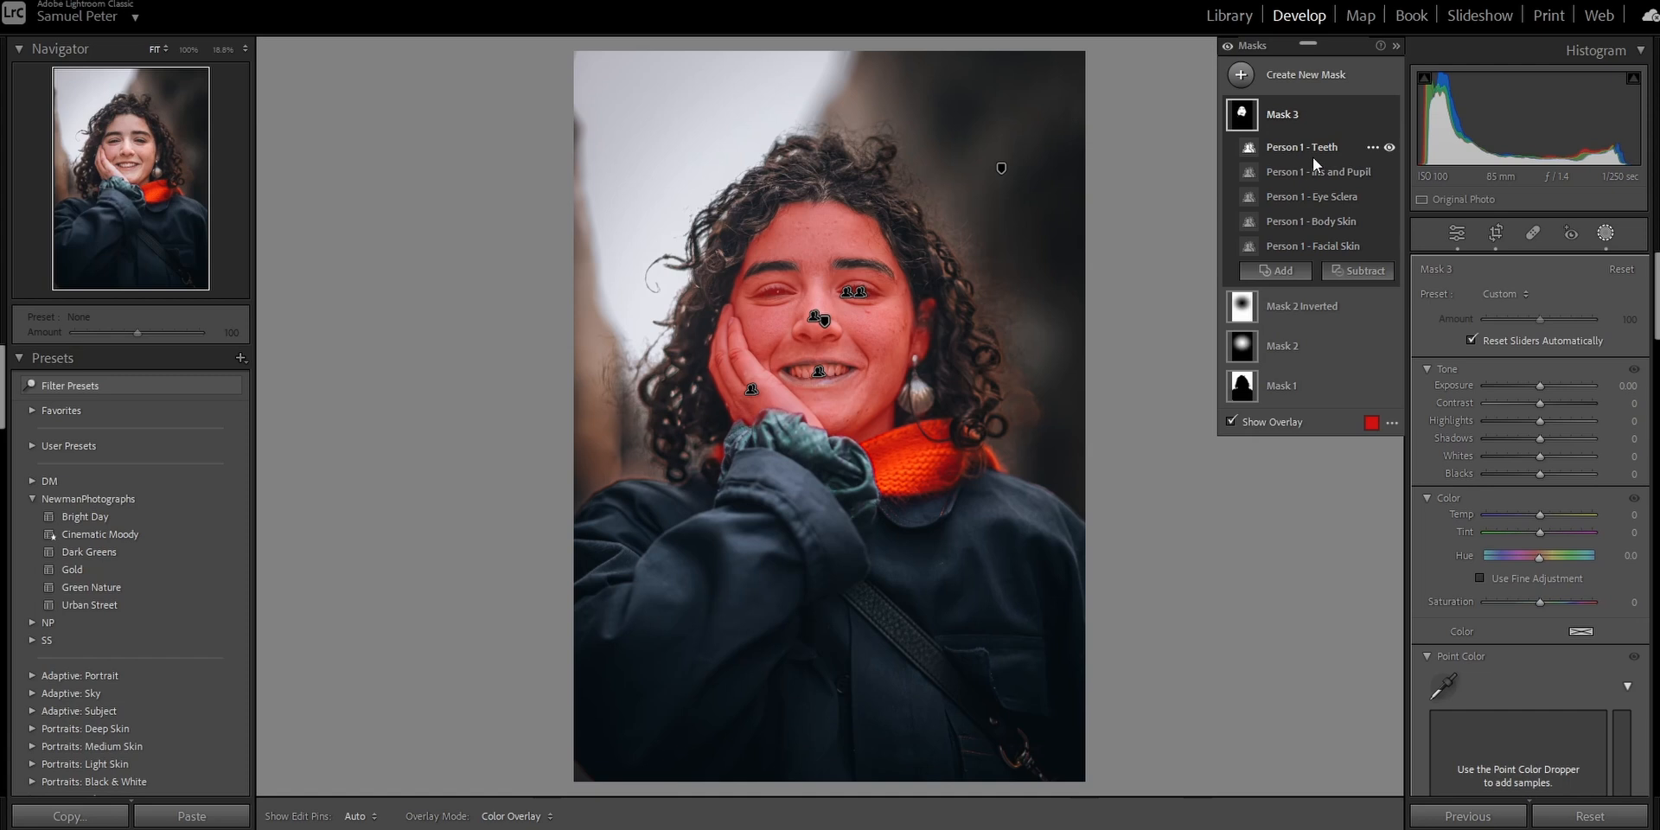
{"action": "left_click", "coordinate": [1307, 160]}
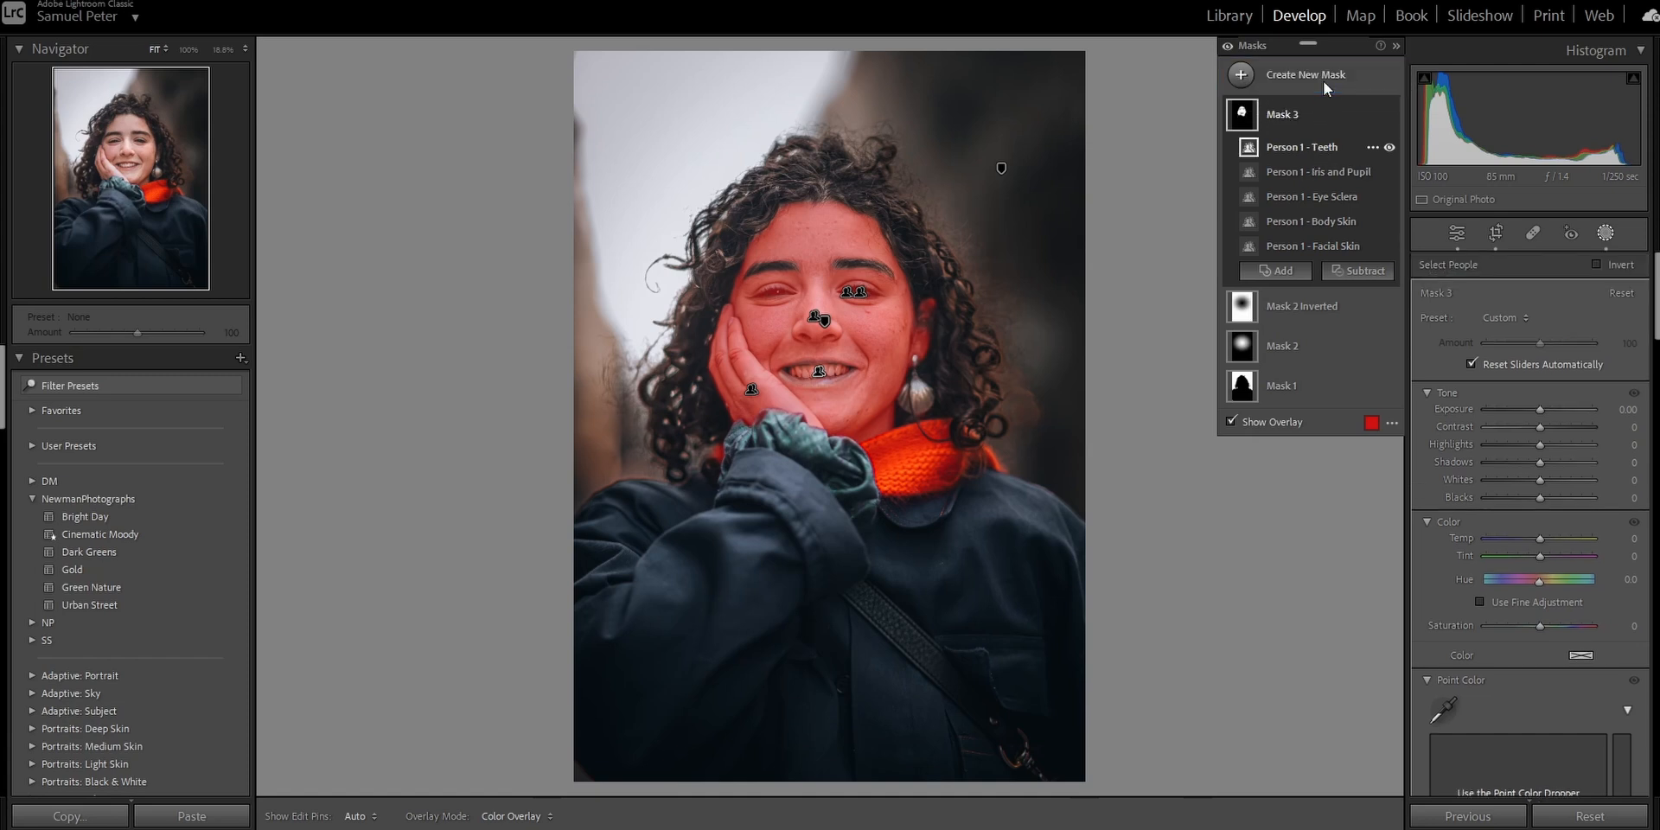
{"action": "left_click_drag", "start_coordinate": [1325, 82], "coordinate": [1325, 81]}
{"action": "left_click", "coordinate": [1280, 192]}
{"action": "left_click_drag", "start_coordinate": [1328, 191], "coordinate": [1322, 79]}
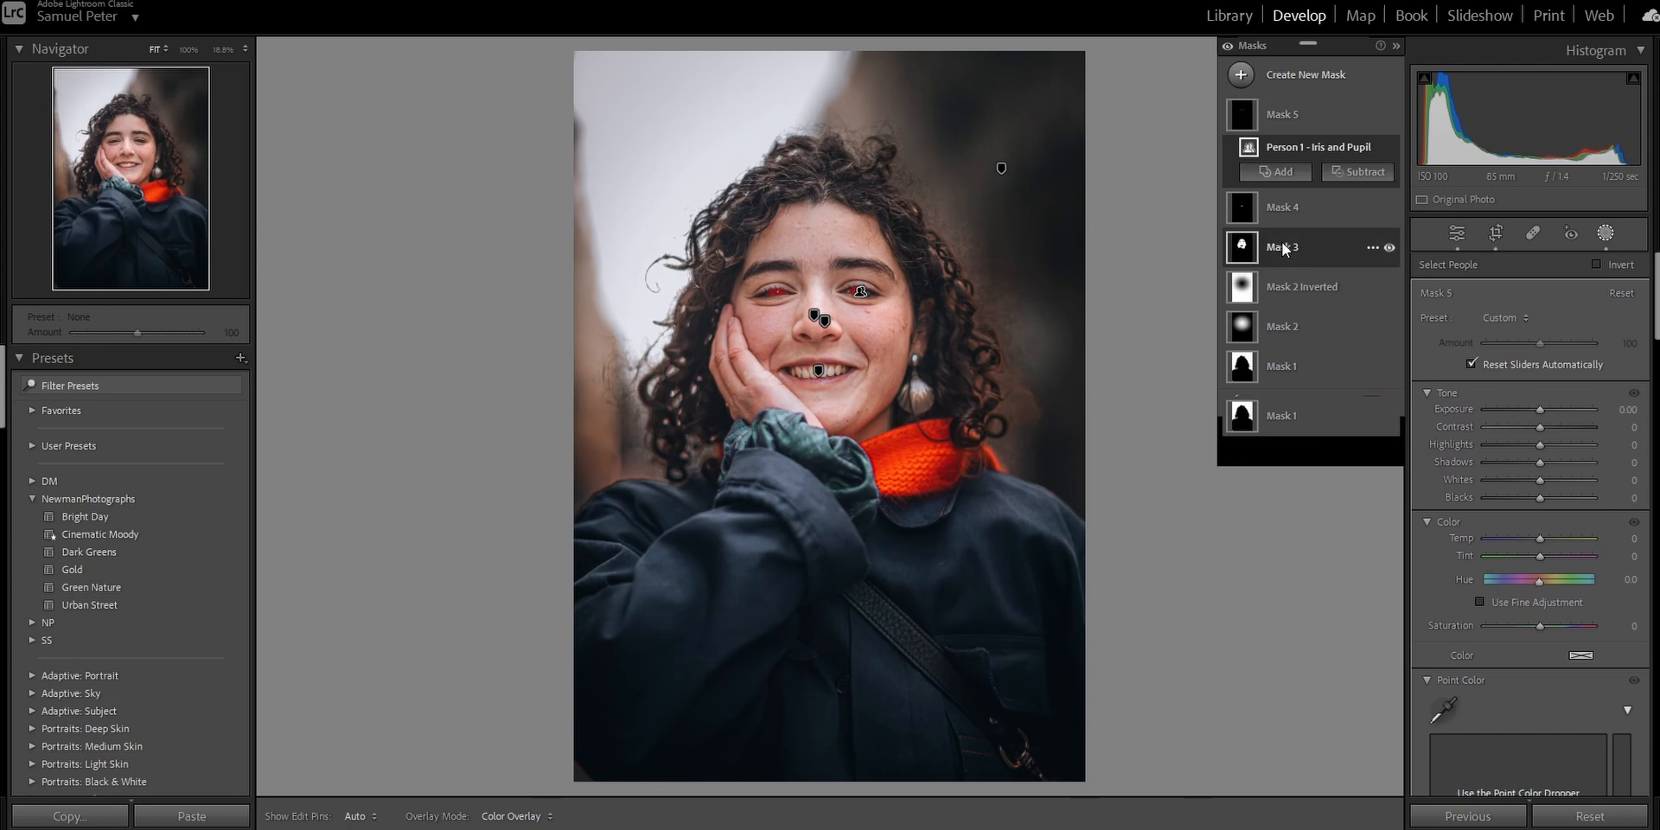
Move the iris-and-pupil component into the eye sclera mask so both eye parts share one mask.
{"action": "left_click", "coordinate": [1285, 250]}
{"action": "left_click_drag", "start_coordinate": [1312, 228], "coordinate": [1305, 121]}
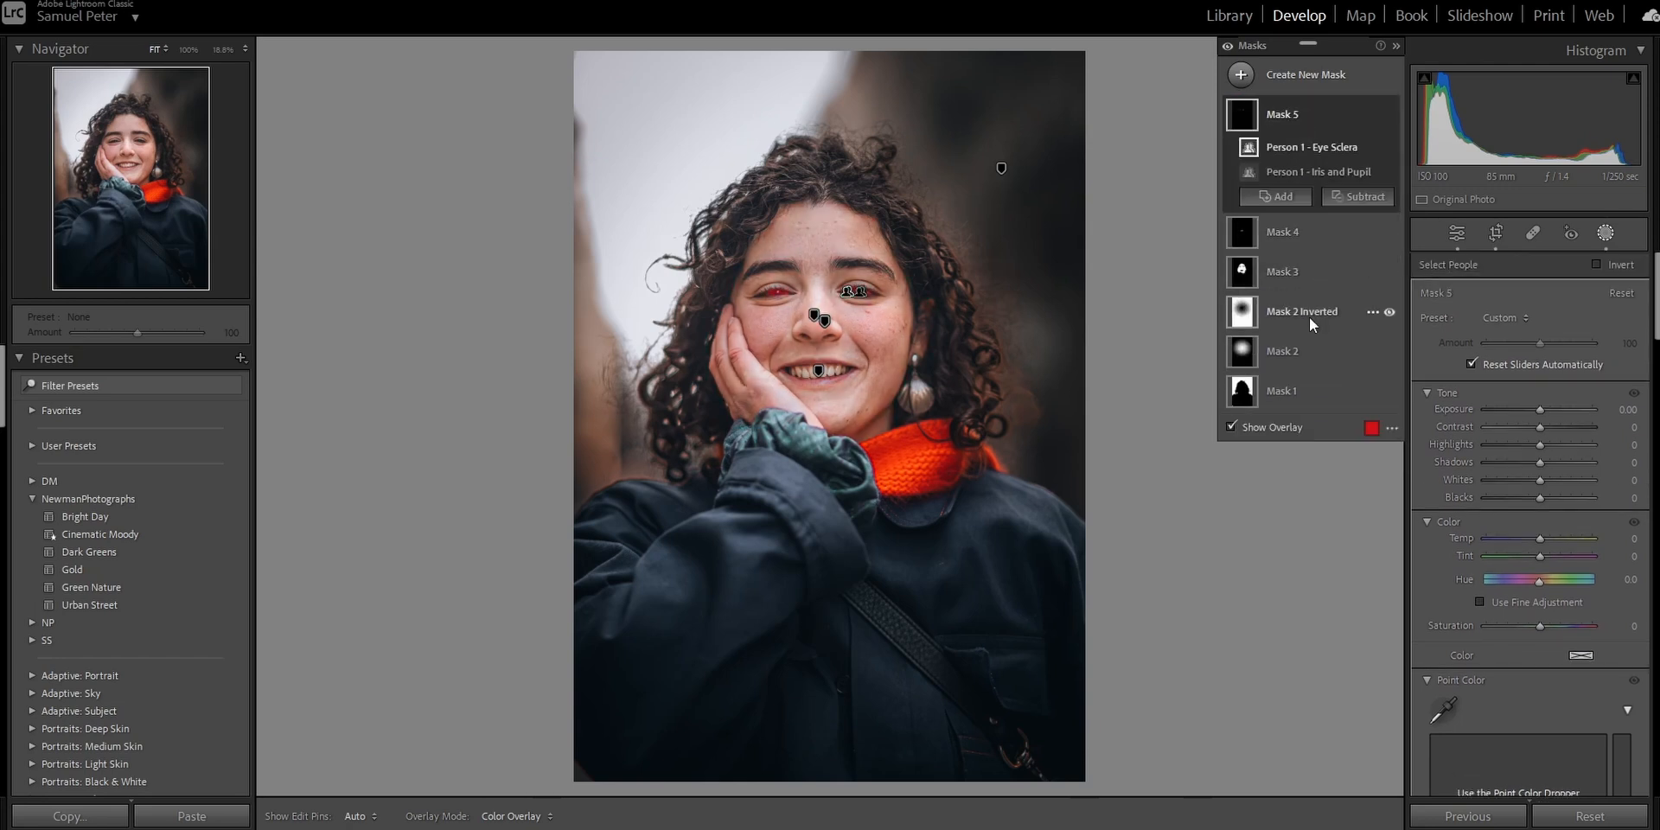
Smooth the skin by setting the facial-and-body-skin mask's Texture to -80, then toggle that mask to compare.
{"action": "left_click", "coordinate": [1293, 281]}
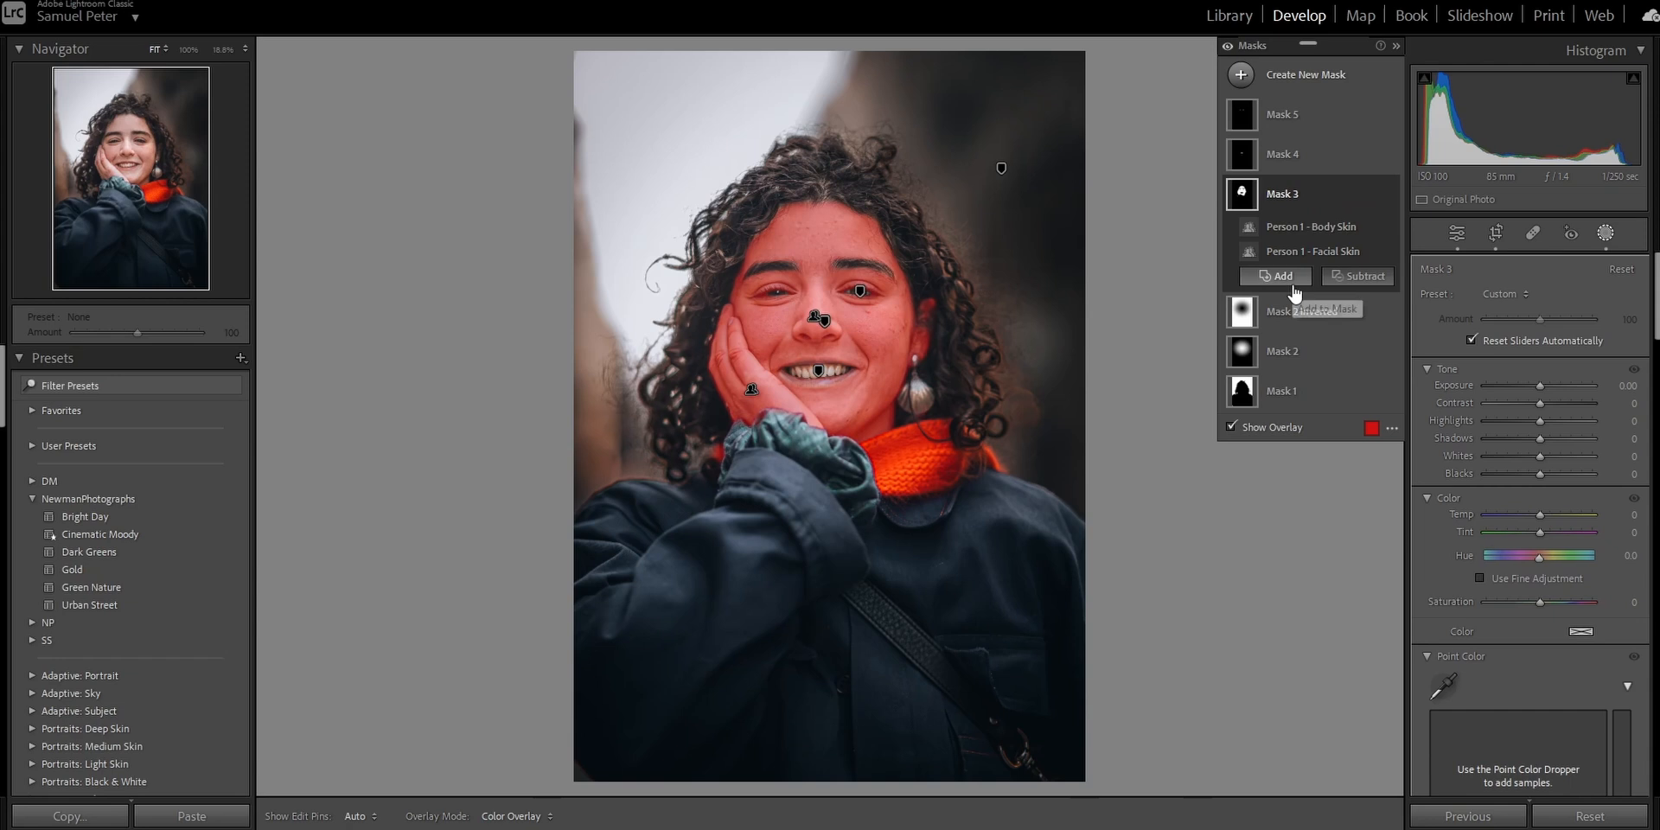
{"action": "left_click", "coordinate": [1270, 428]}
{"action": "key", "text": "z"}
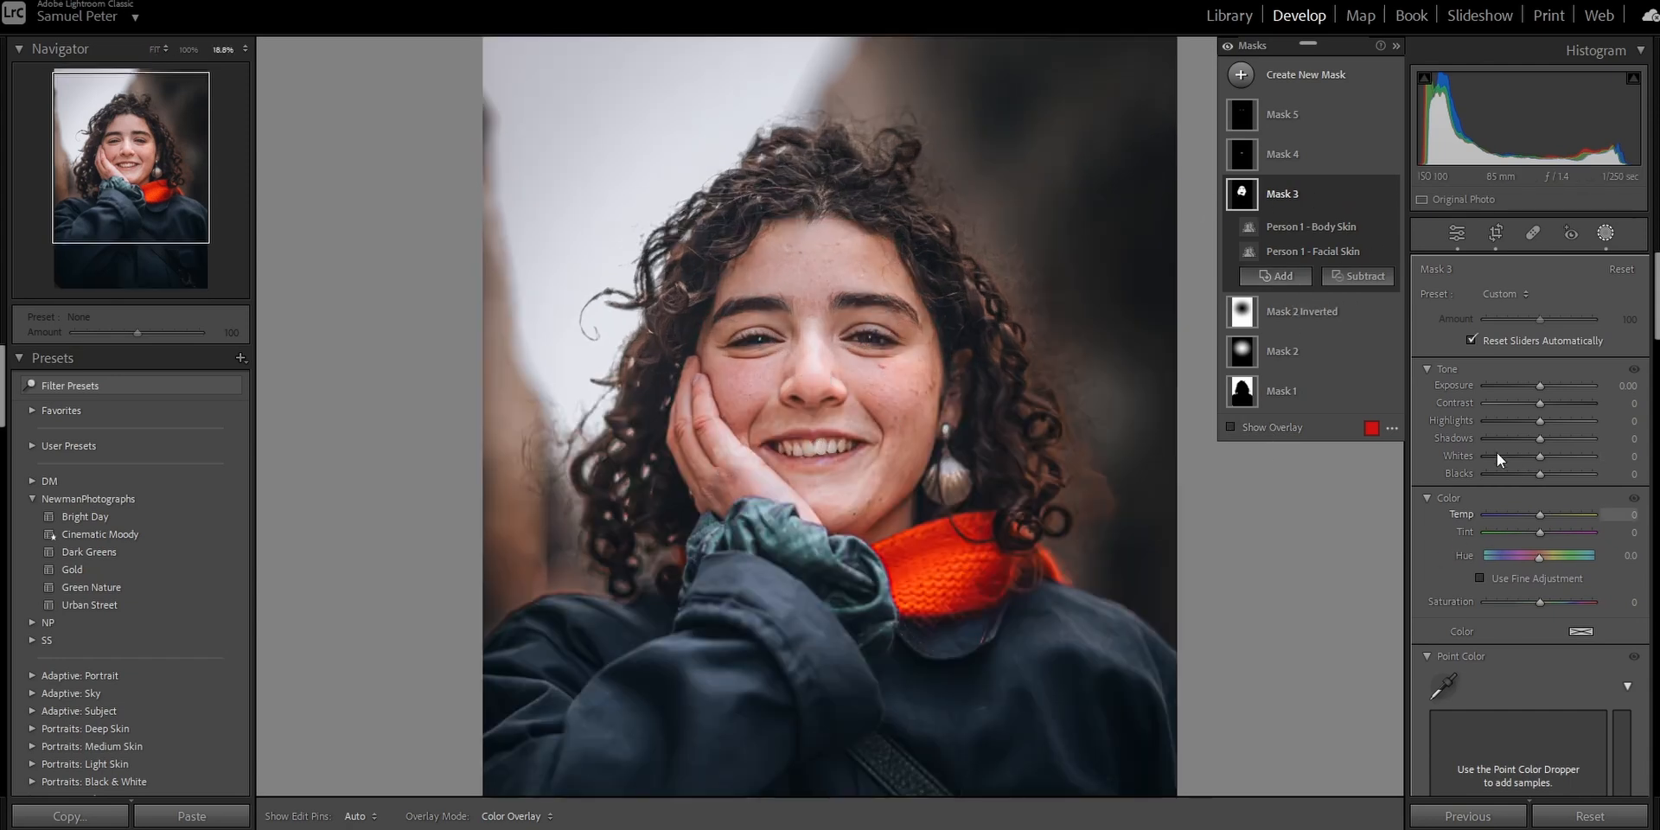
{"action": "scroll", "coordinate": [1456, 523], "scroll_direction": "down", "scroll_amount": 3}
{"action": "scroll", "coordinate": [1456, 523], "scroll_direction": "down", "scroll_amount": 5}
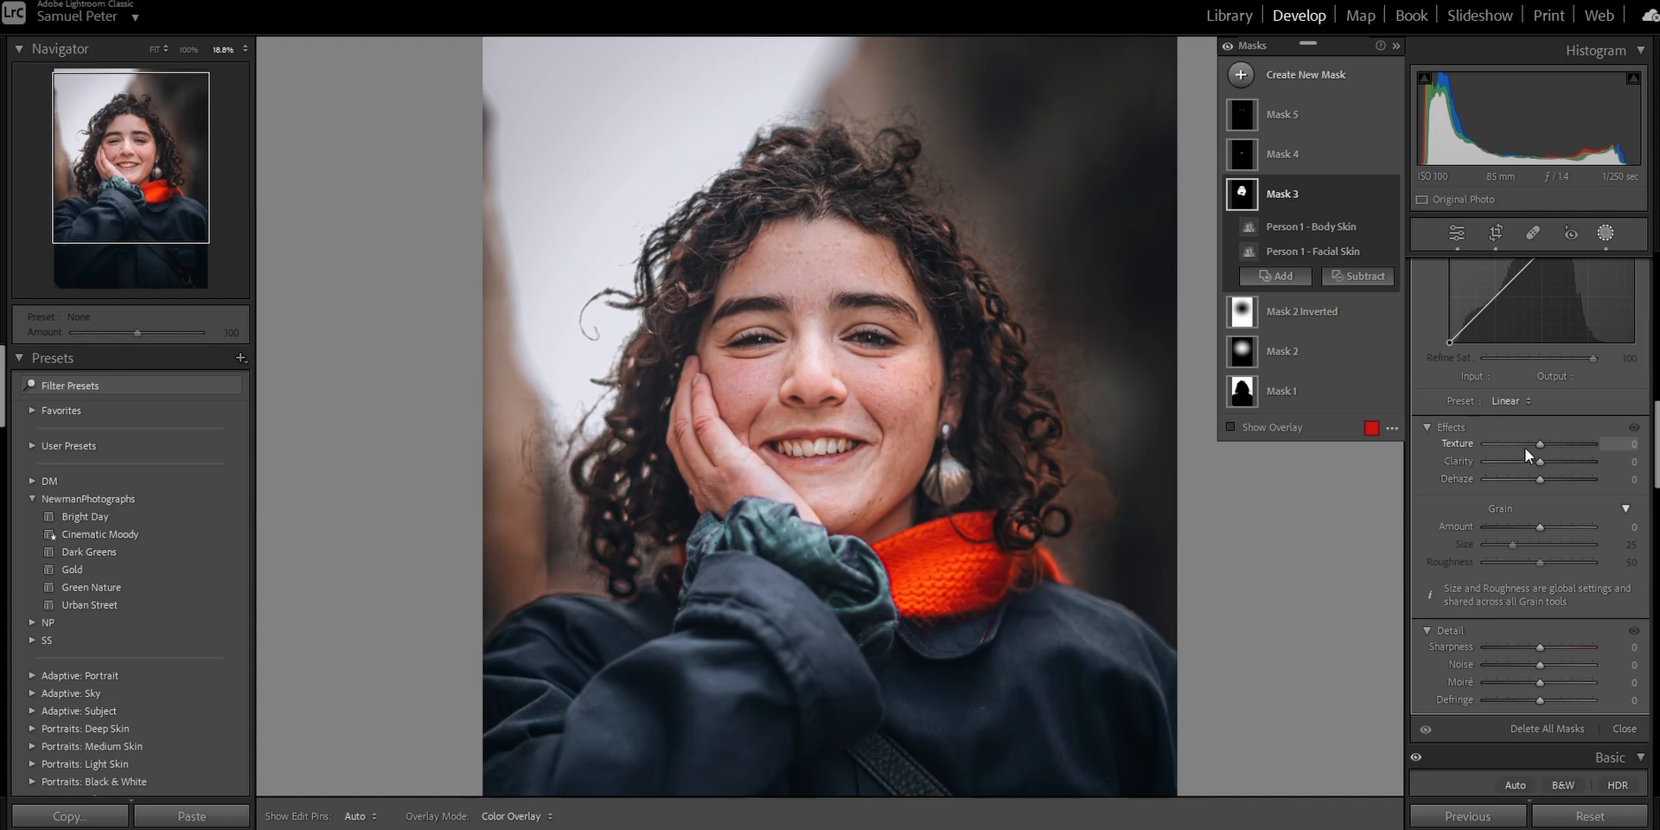
{"action": "left_click_drag", "start_coordinate": [1542, 444], "coordinate": [1527, 449]}
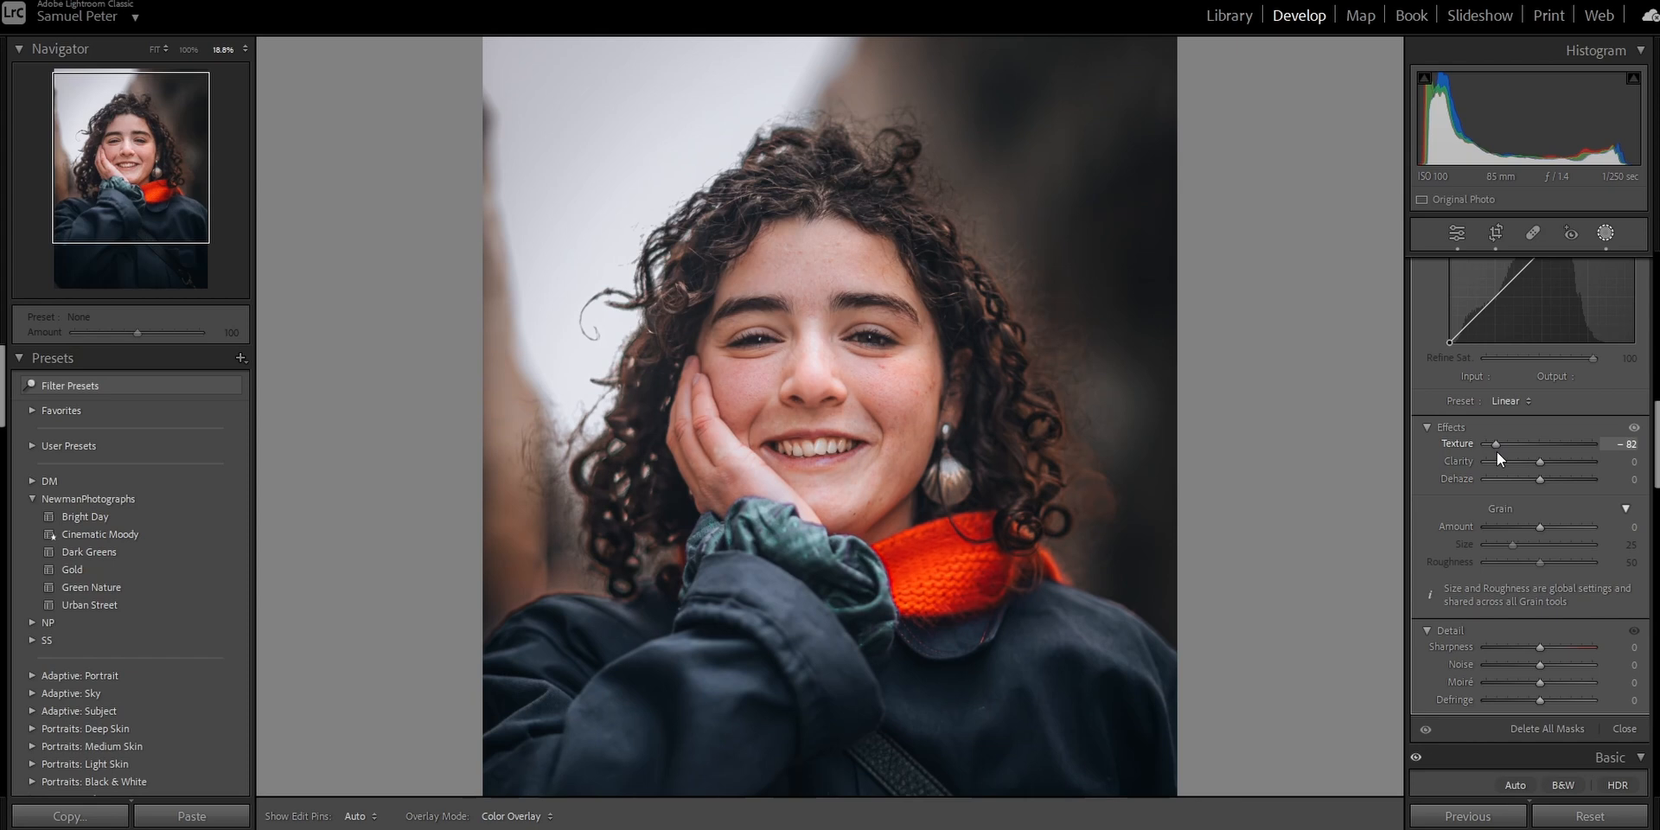
{"action": "left_click_drag", "start_coordinate": [1497, 452], "coordinate": [1498, 451]}
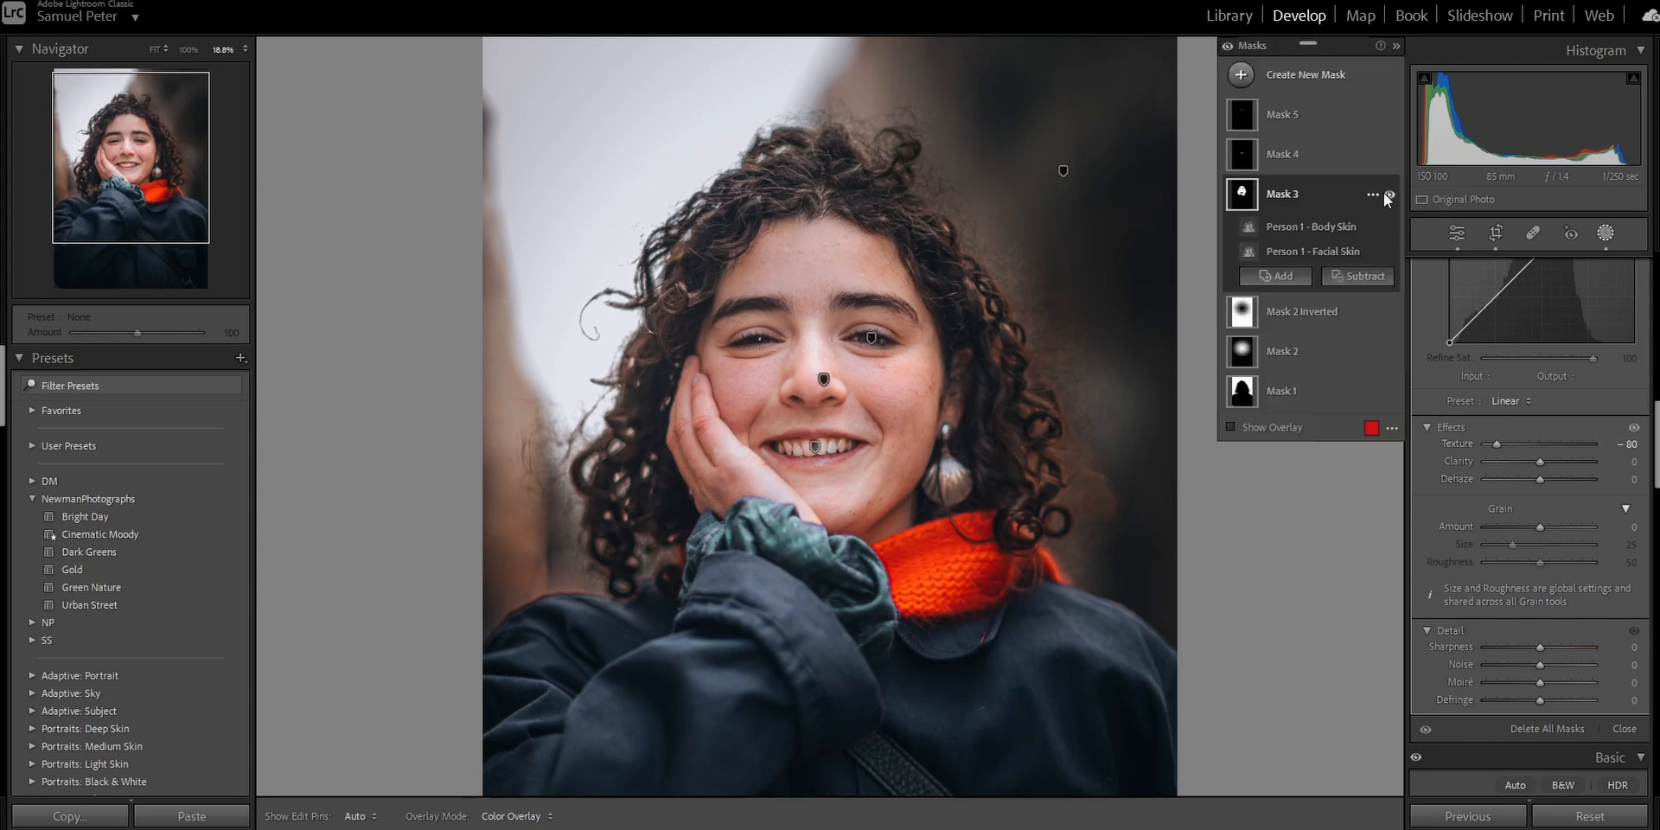
{"action": "left_click", "coordinate": [1389, 193]}
Whiten the teeth by setting the teeth mask's Saturation to -36 and Whites to 16.
{"action": "left_click", "coordinate": [1313, 161]}
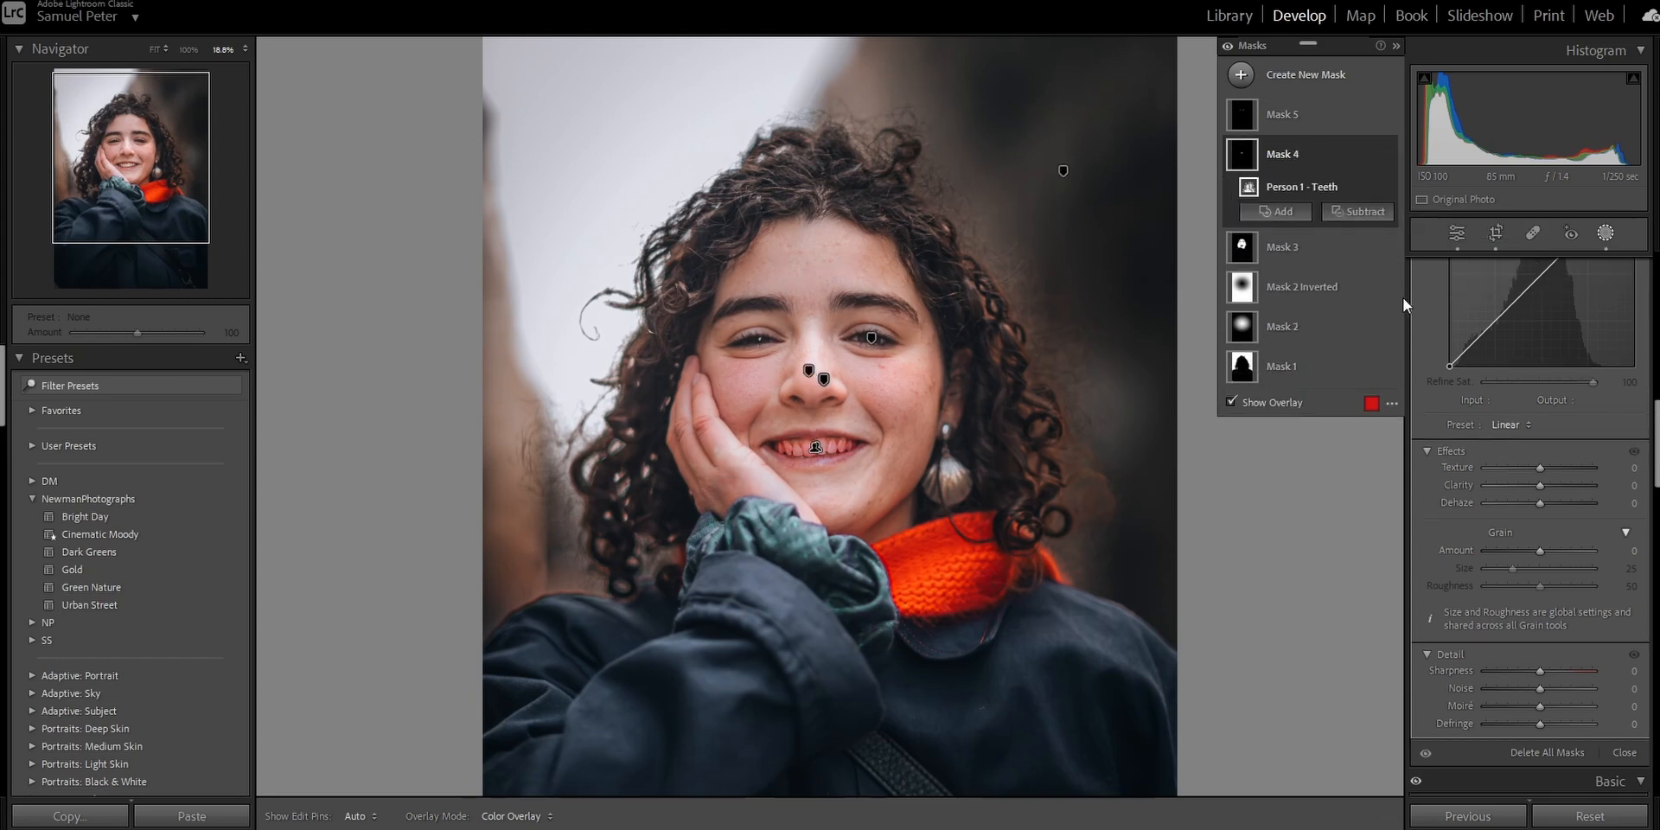
{"action": "scroll", "coordinate": [1457, 514], "scroll_direction": "up", "scroll_amount": 10}
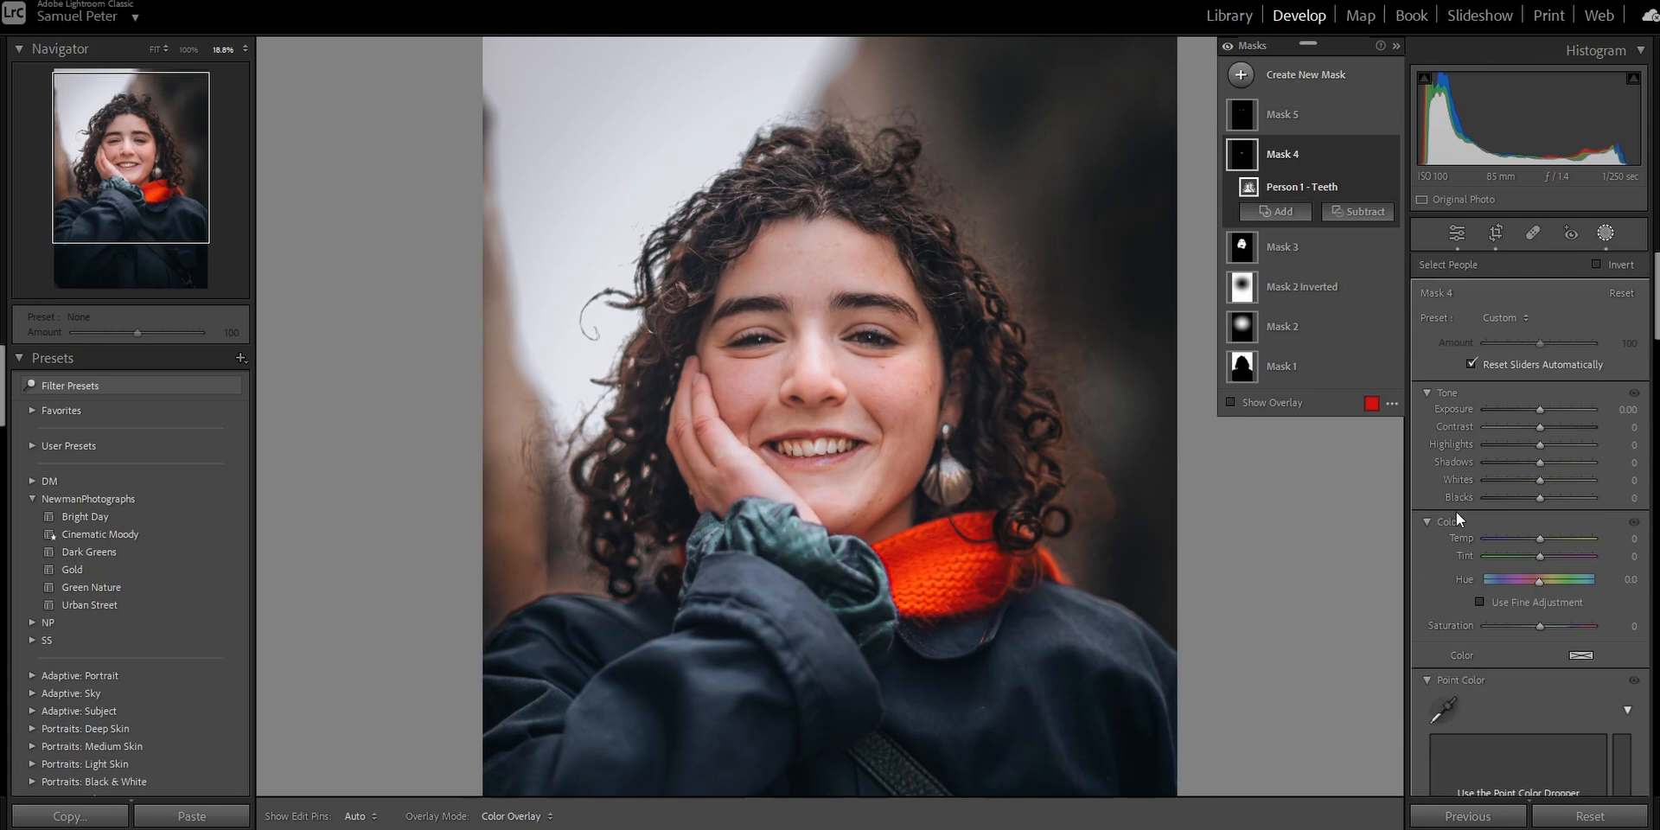
{"action": "left_click_drag", "start_coordinate": [1538, 626], "coordinate": [1519, 626]}
{"action": "left_click_drag", "start_coordinate": [1540, 482], "coordinate": [1551, 485]}
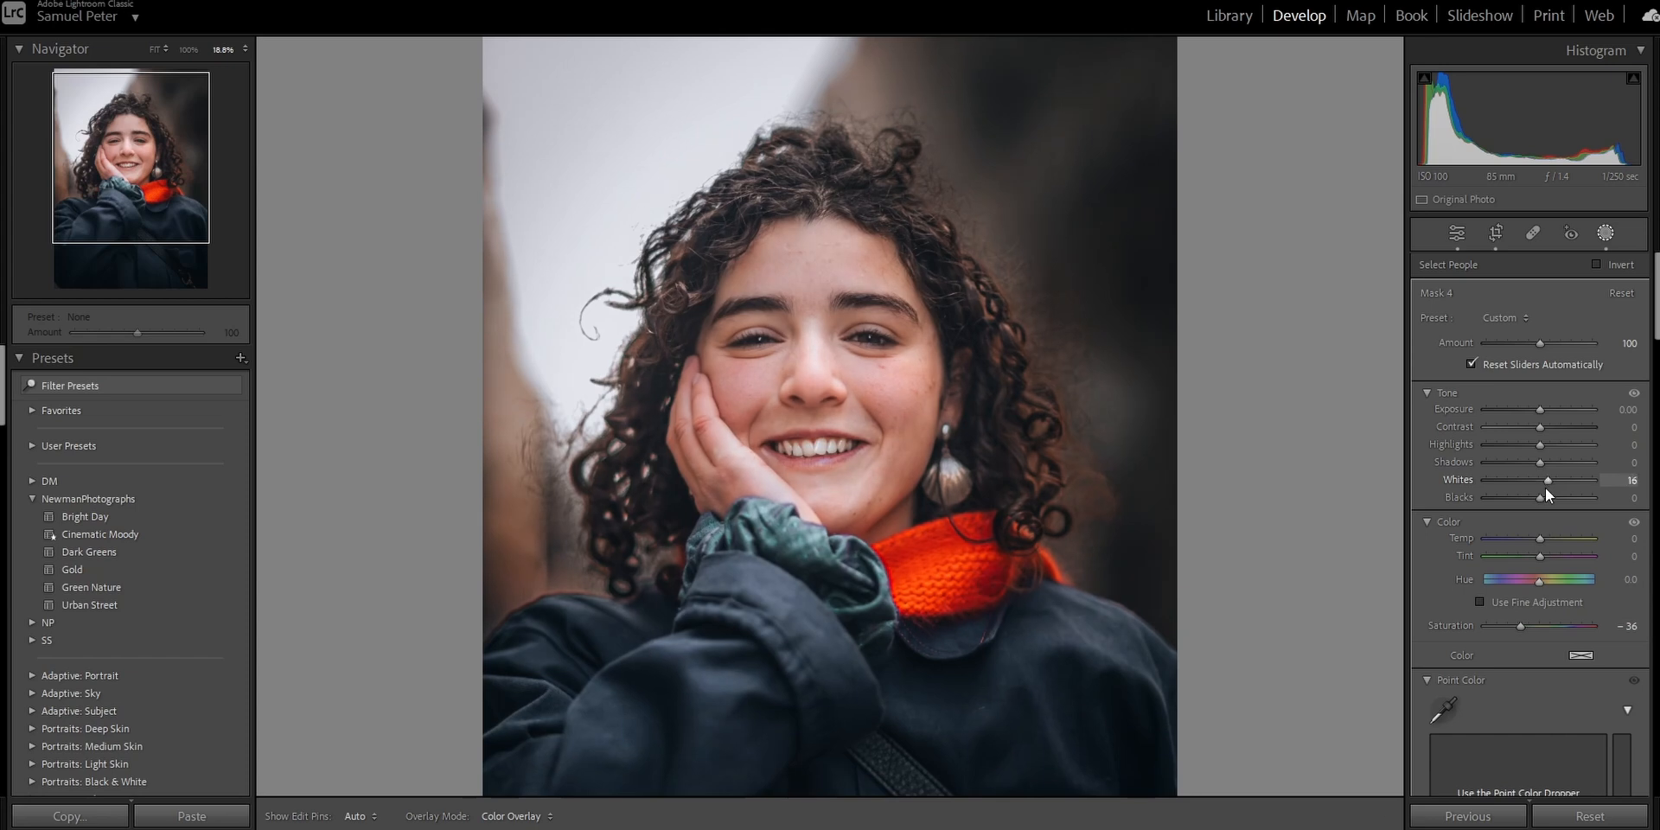
{"action": "left_click_drag", "start_coordinate": [1545, 488], "coordinate": [1539, 481]}
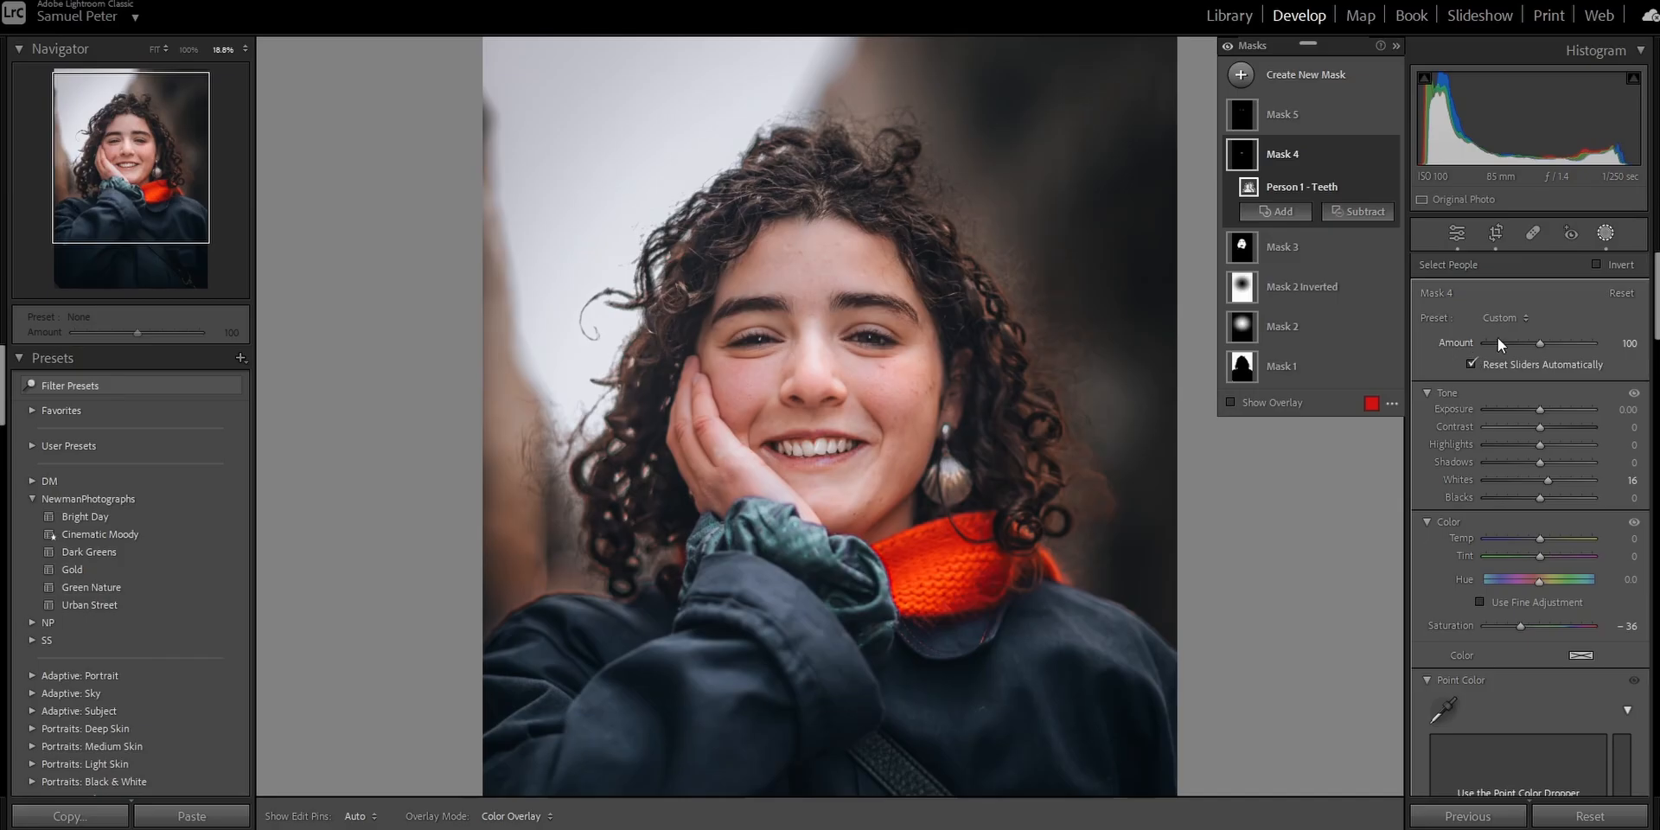
{"action": "left_click_drag", "start_coordinate": [1538, 344], "coordinate": [1522, 350]}
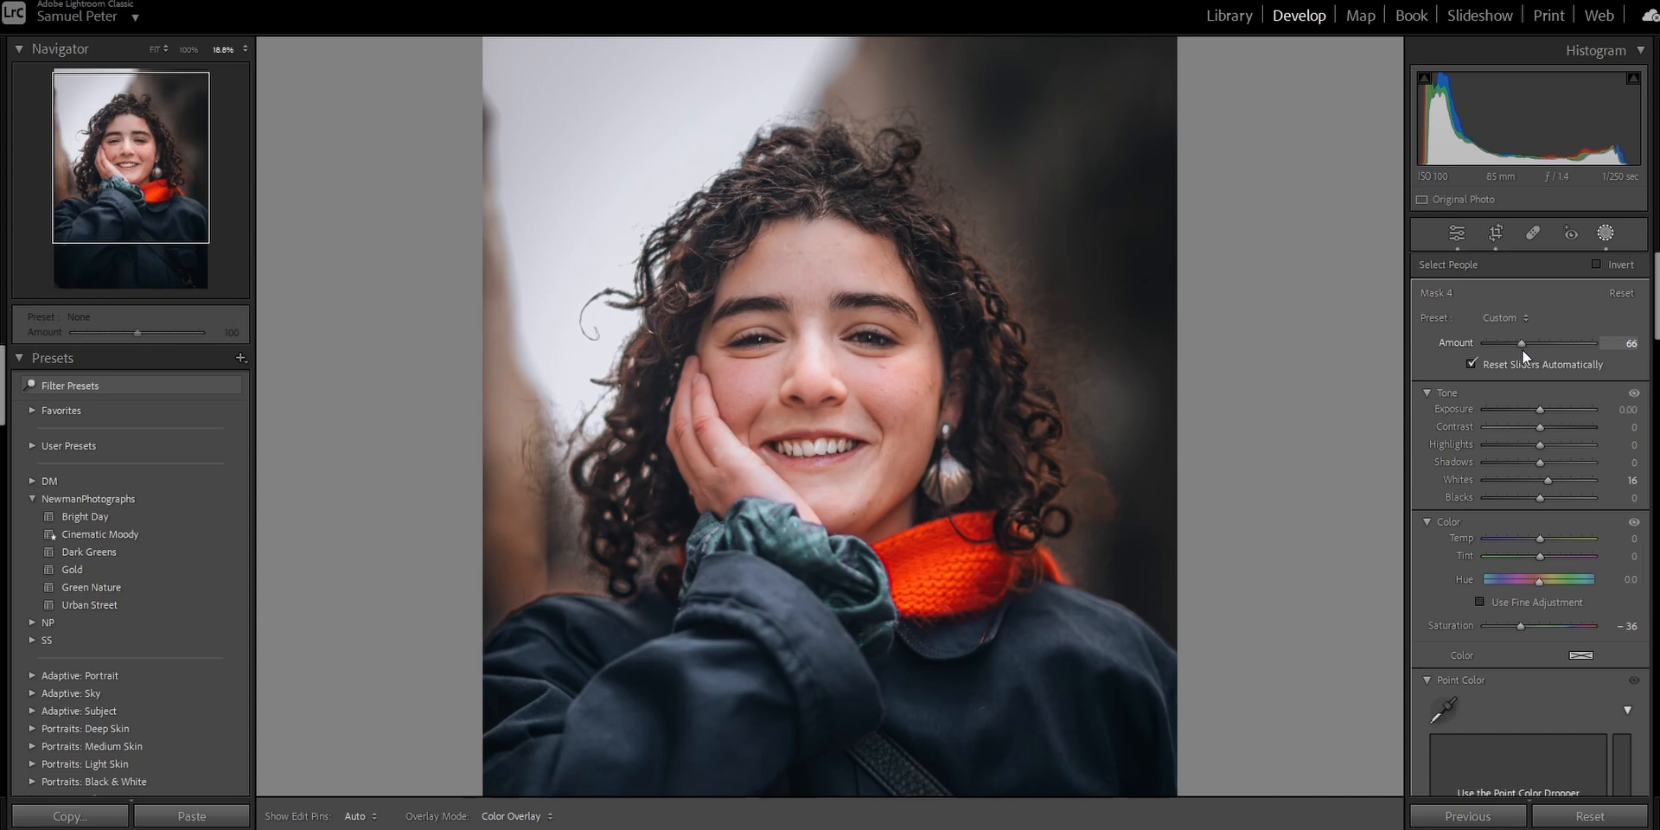
{"action": "left_click_drag", "start_coordinate": [1523, 351], "coordinate": [1528, 344]}
{"action": "double_click", "coordinate": [1528, 344]}
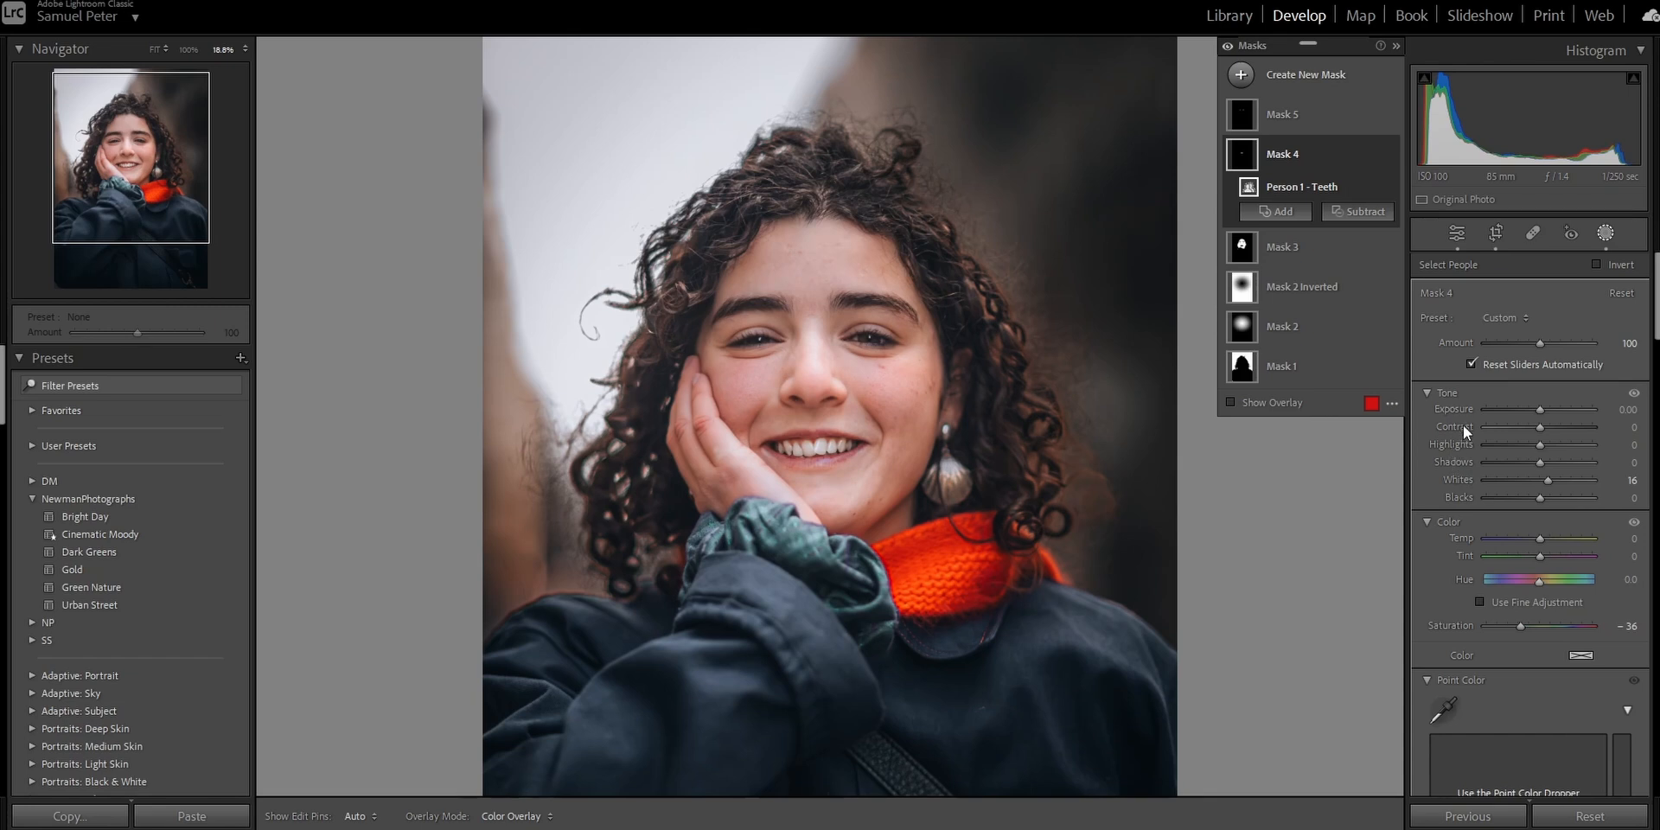
Brighten the eyes by setting the eye mask's Shadows to 100, Whites to 29, and increasing its Texture.
{"action": "left_click", "coordinate": [1309, 110]}
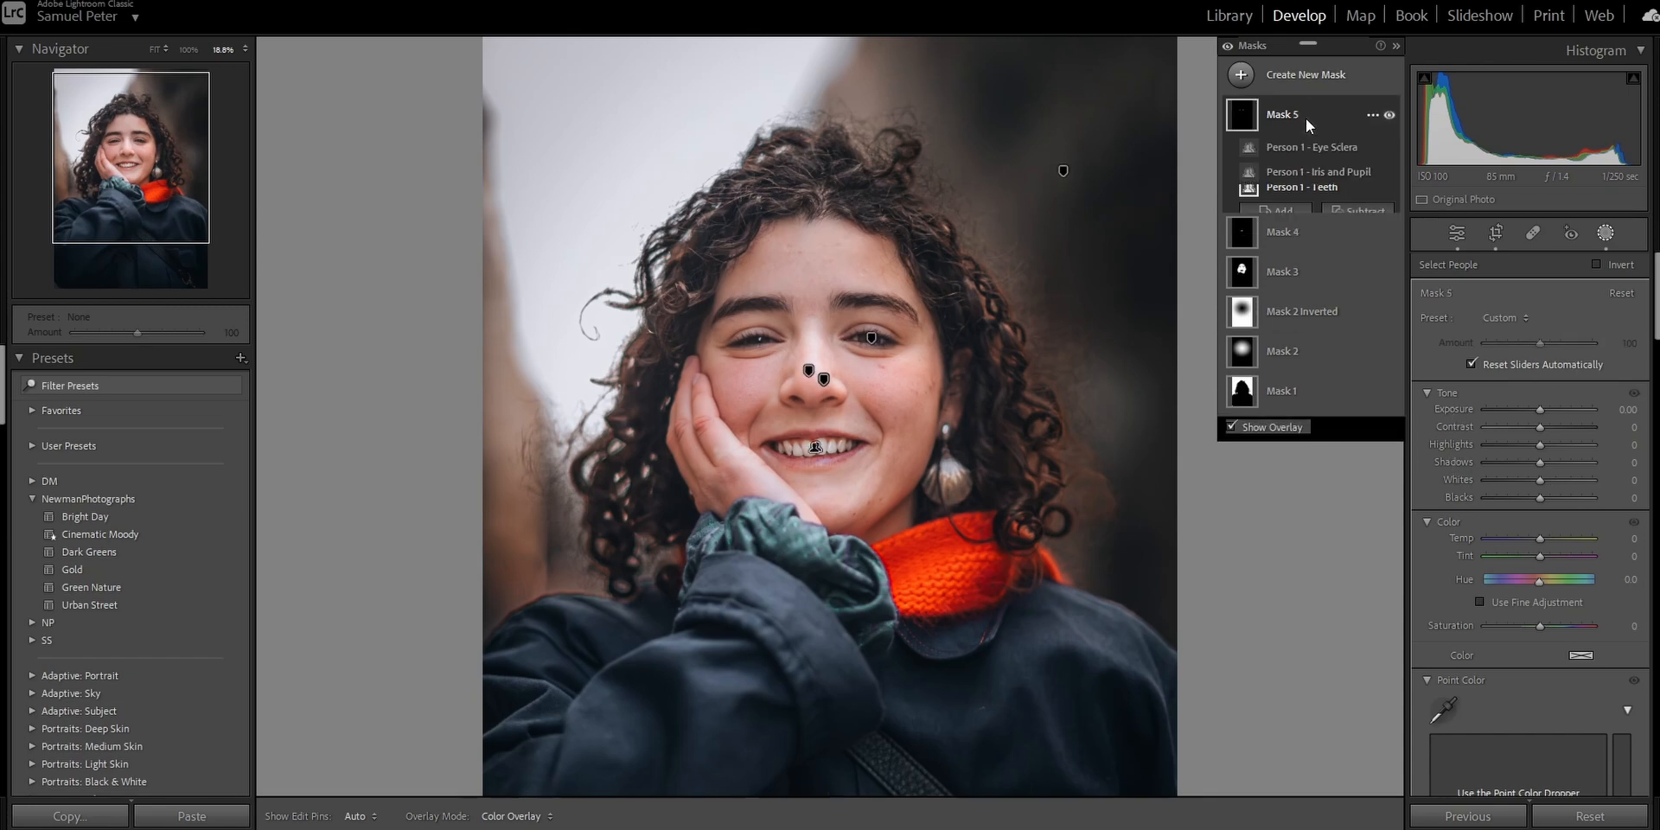
{"action": "mouse_move", "coordinate": [1543, 459]}
{"action": "left_mouse_down"}
{"action": "mouse_move", "coordinate": [1548, 439]}
{"action": "mouse_move", "coordinate": [1599, 439]}
{"action": "mouse_move", "coordinate": [1556, 458]}
{"action": "left_mouse_up"}
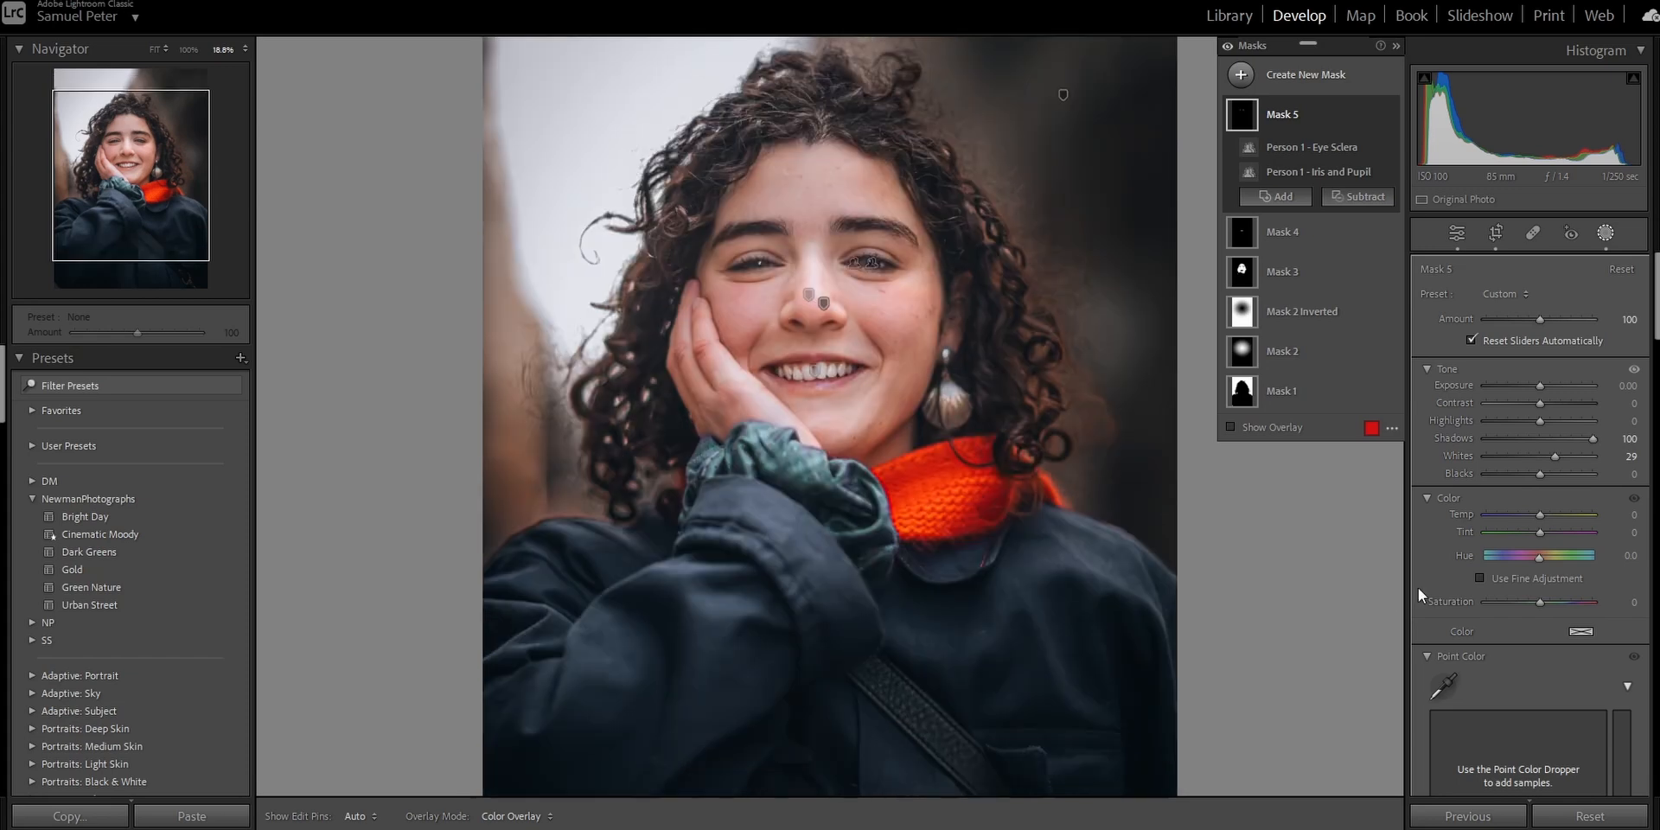
{"action": "scroll", "coordinate": [1312, 562], "scroll_direction": "down", "scroll_amount": 5}
{"action": "scroll", "coordinate": [1311, 561], "scroll_direction": "up", "scroll_amount": 5}
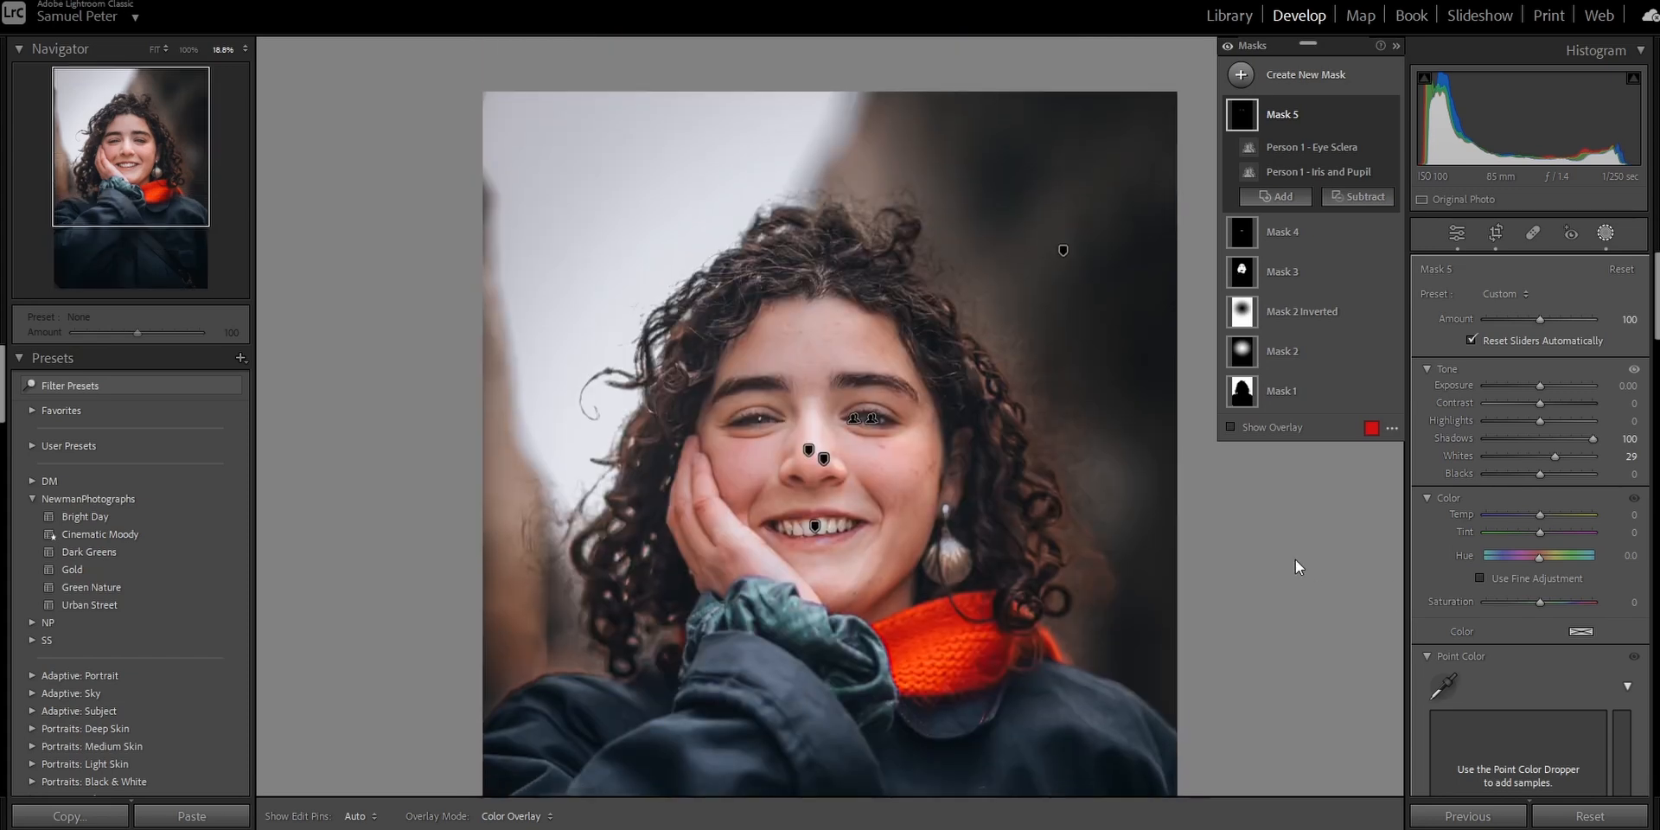
{"action": "scroll", "coordinate": [1321, 568], "scroll_direction": "down", "scroll_amount": 1}
{"action": "scroll", "coordinate": [1537, 490], "scroll_direction": "down", "scroll_amount": 5}
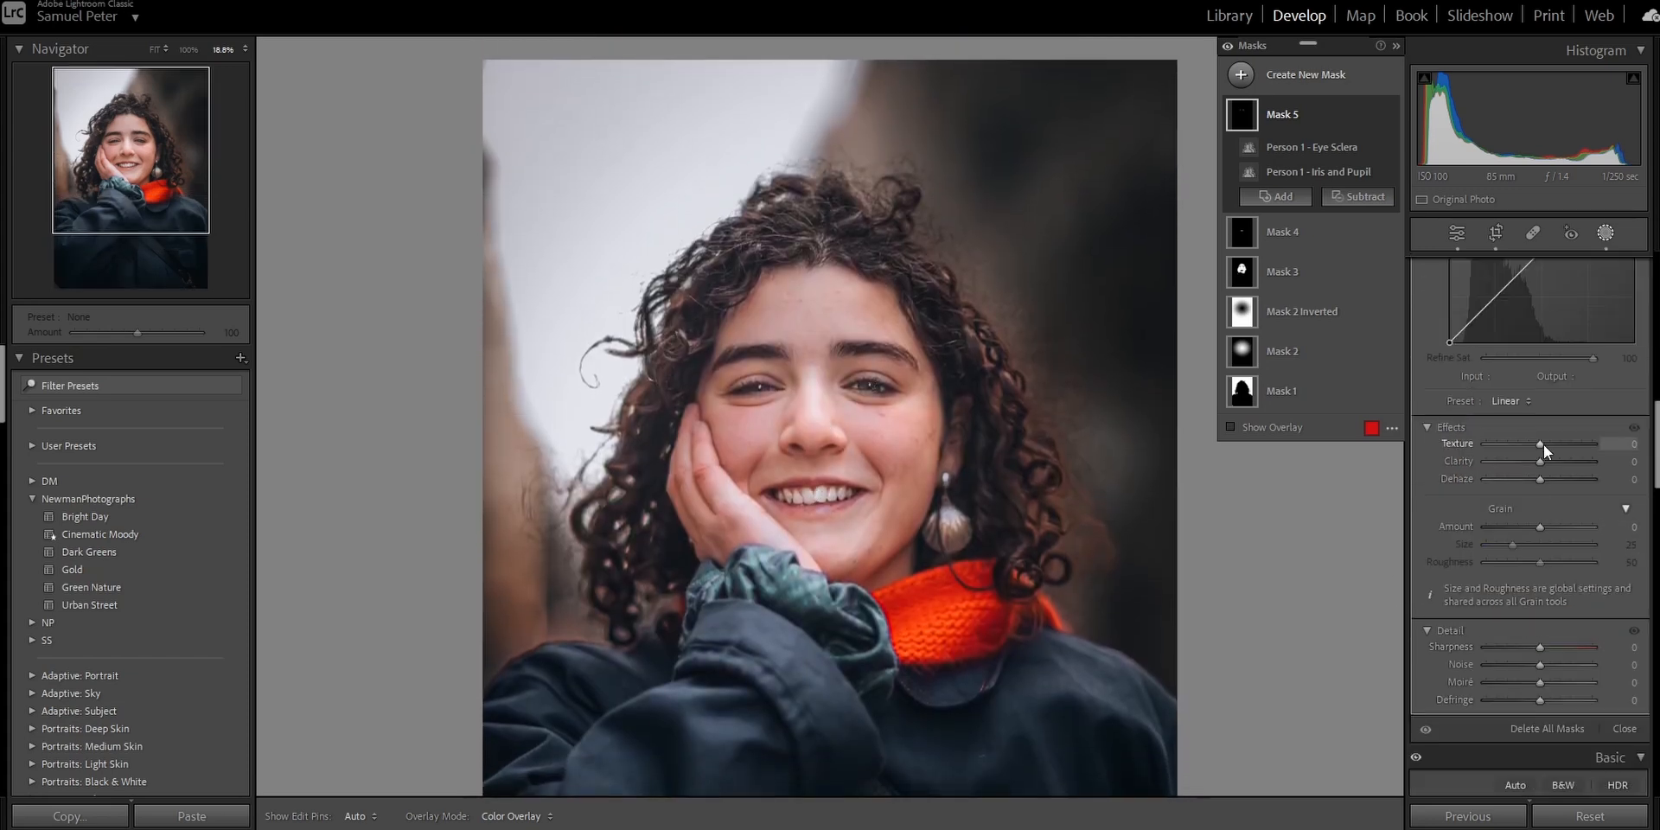
{"action": "left_click_drag", "start_coordinate": [1545, 446], "coordinate": [1540, 443]}
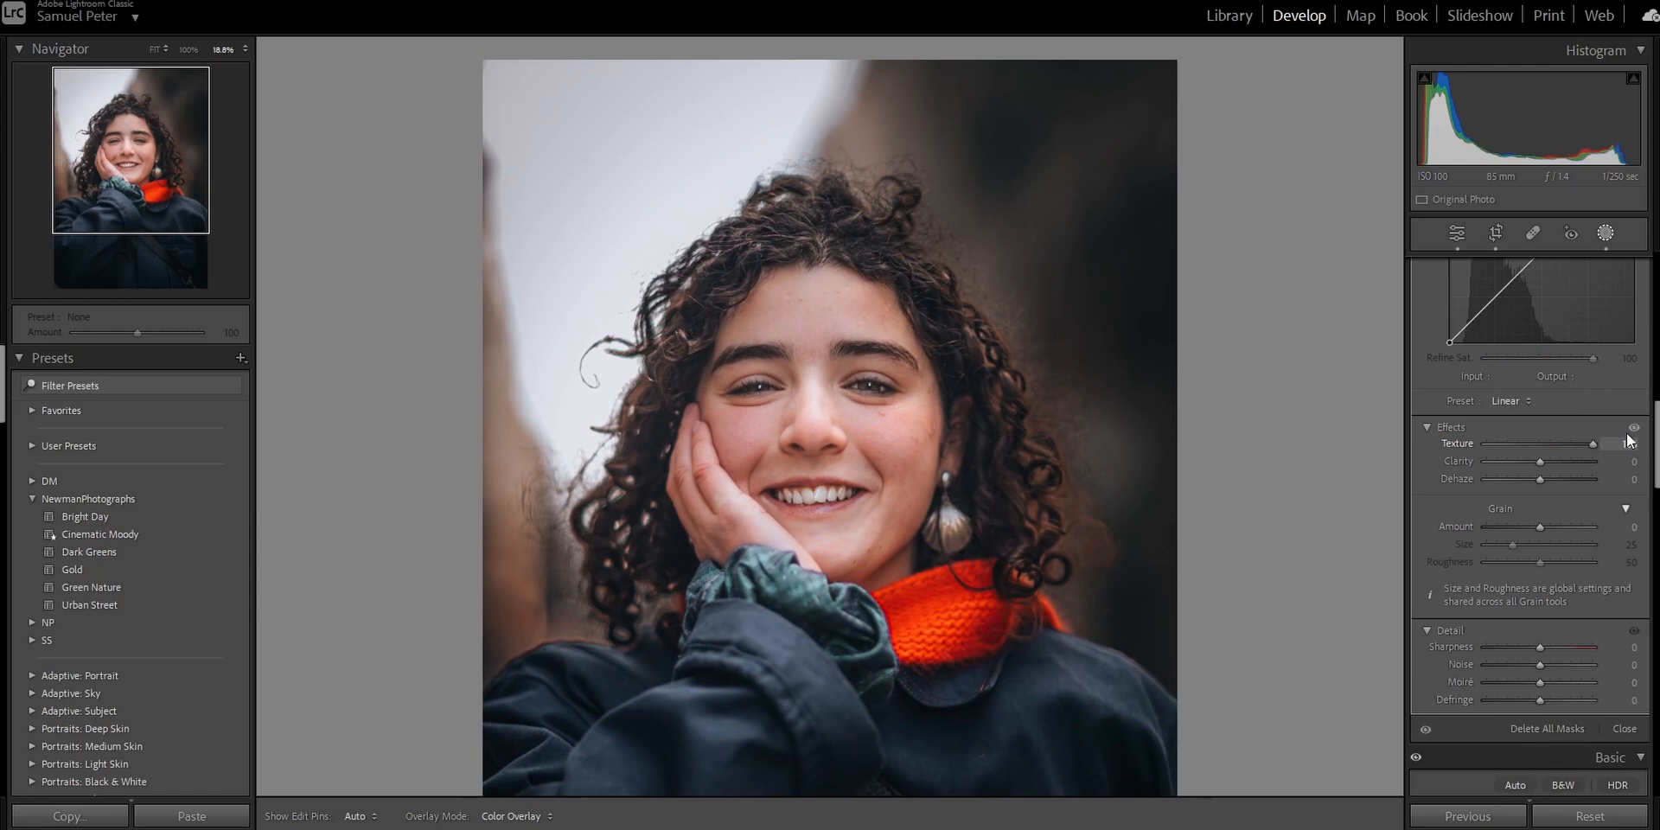
Set the eye mask's Exposure to 0.10 and reduce its overall Amount to 69.
{"action": "scroll", "coordinate": [1506, 432], "scroll_direction": "up", "scroll_amount": 5}
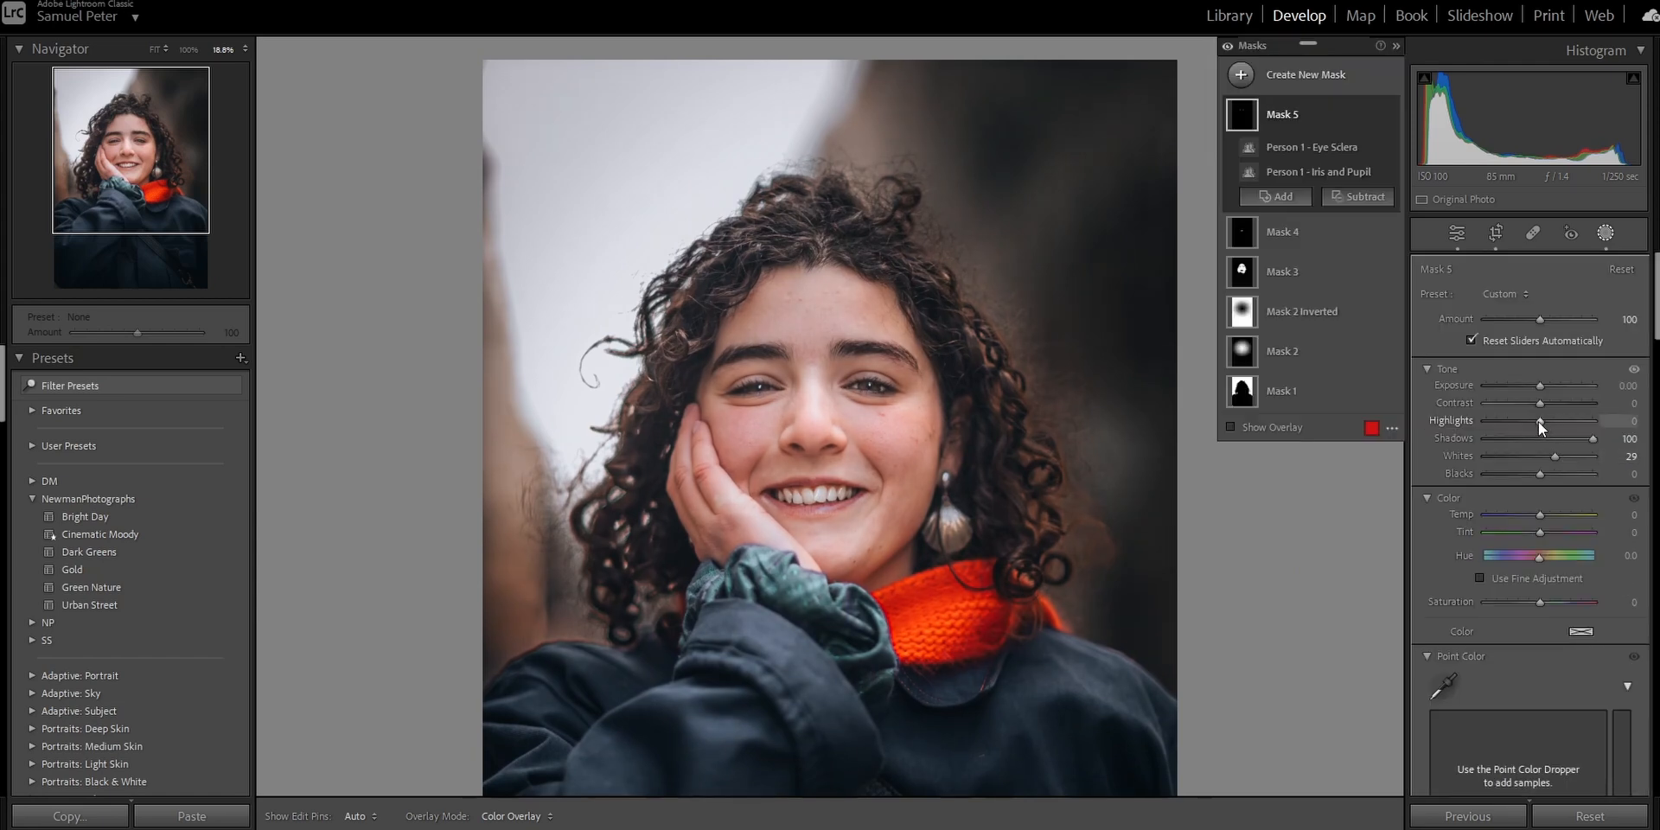
{"action": "left_click_drag", "start_coordinate": [1541, 386], "coordinate": [1545, 386]}
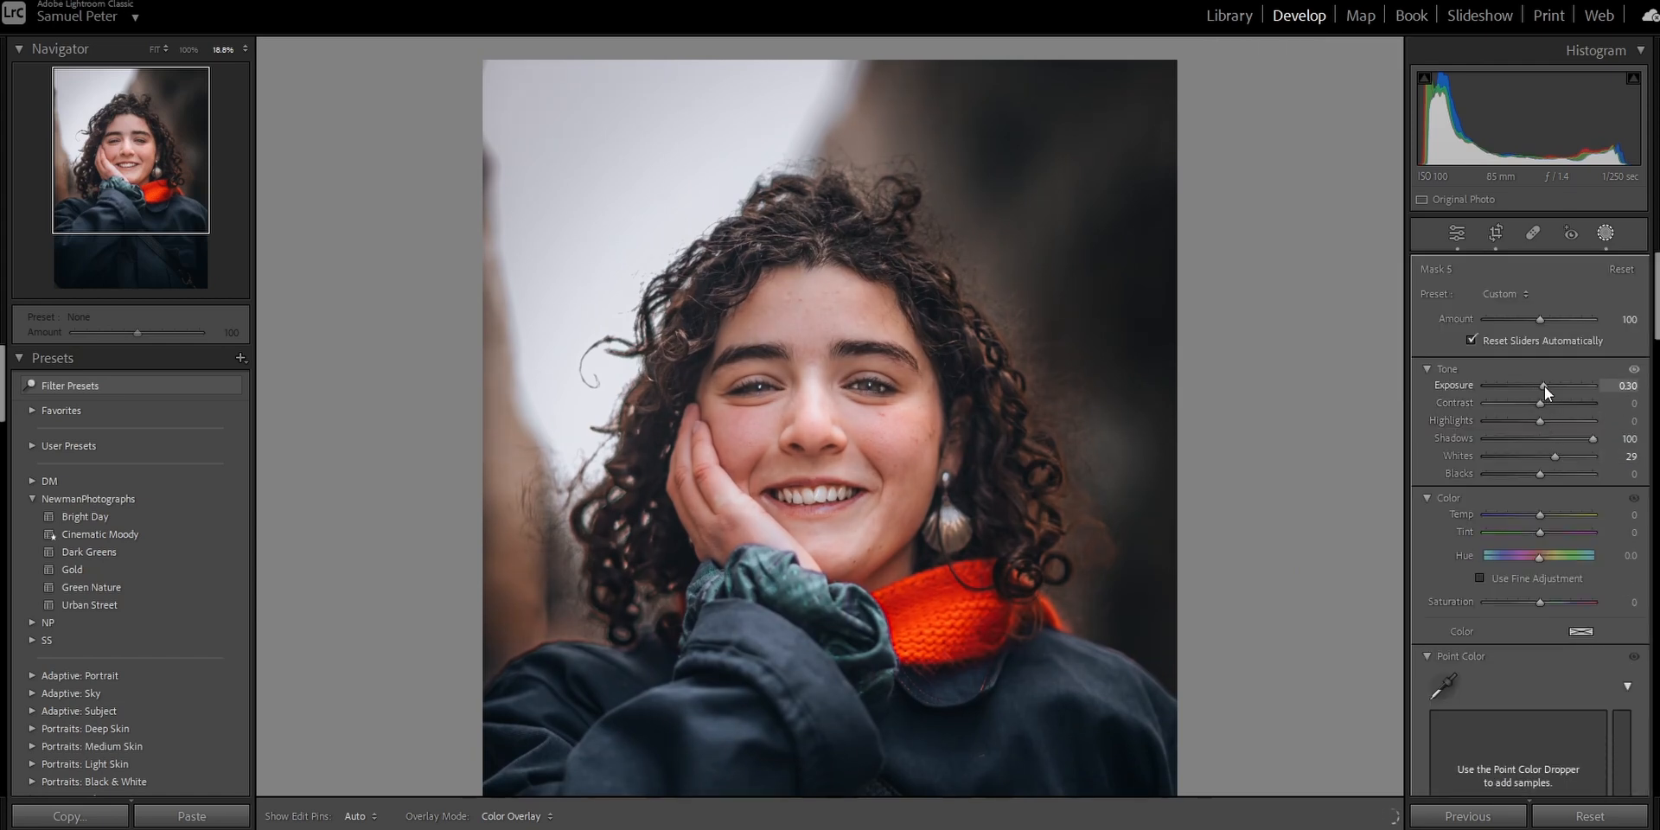
{"action": "left_click", "coordinate": [1628, 387]}
{"action": "type", "text": "0.10"}
{"action": "key", "text": "Return"}
{"action": "left_click_drag", "start_coordinate": [1537, 320], "coordinate": [1524, 320]}
{"action": "left_click_drag", "start_coordinate": [1522, 321], "coordinate": [1521, 321]}
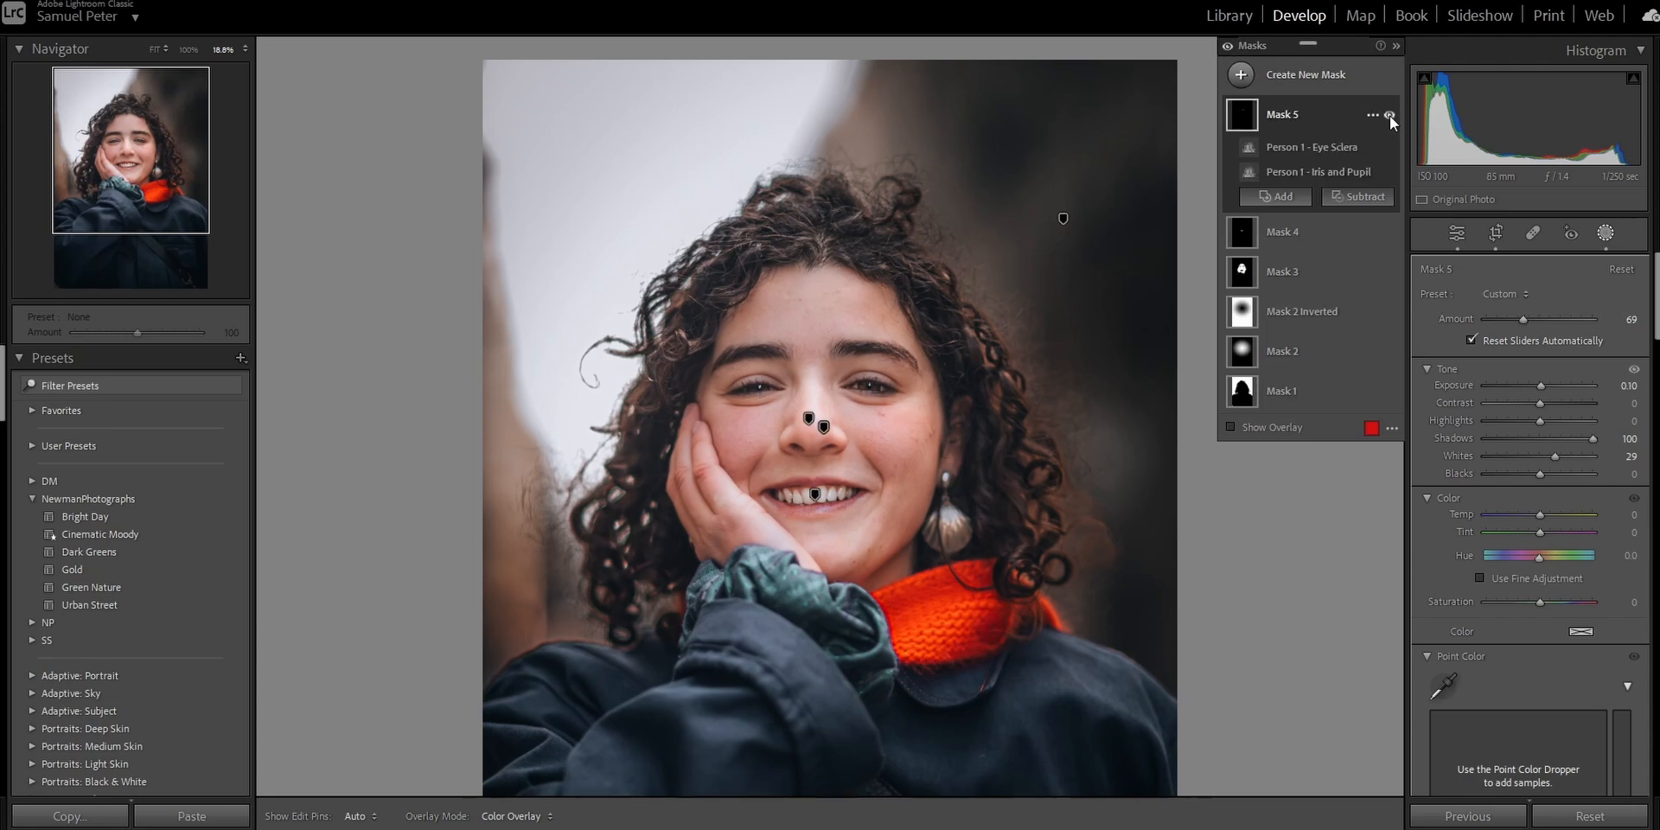
Toggle all mask adjustments off and on to compare the portrait before and after masking.
{"action": "left_click", "coordinate": [1226, 47]}
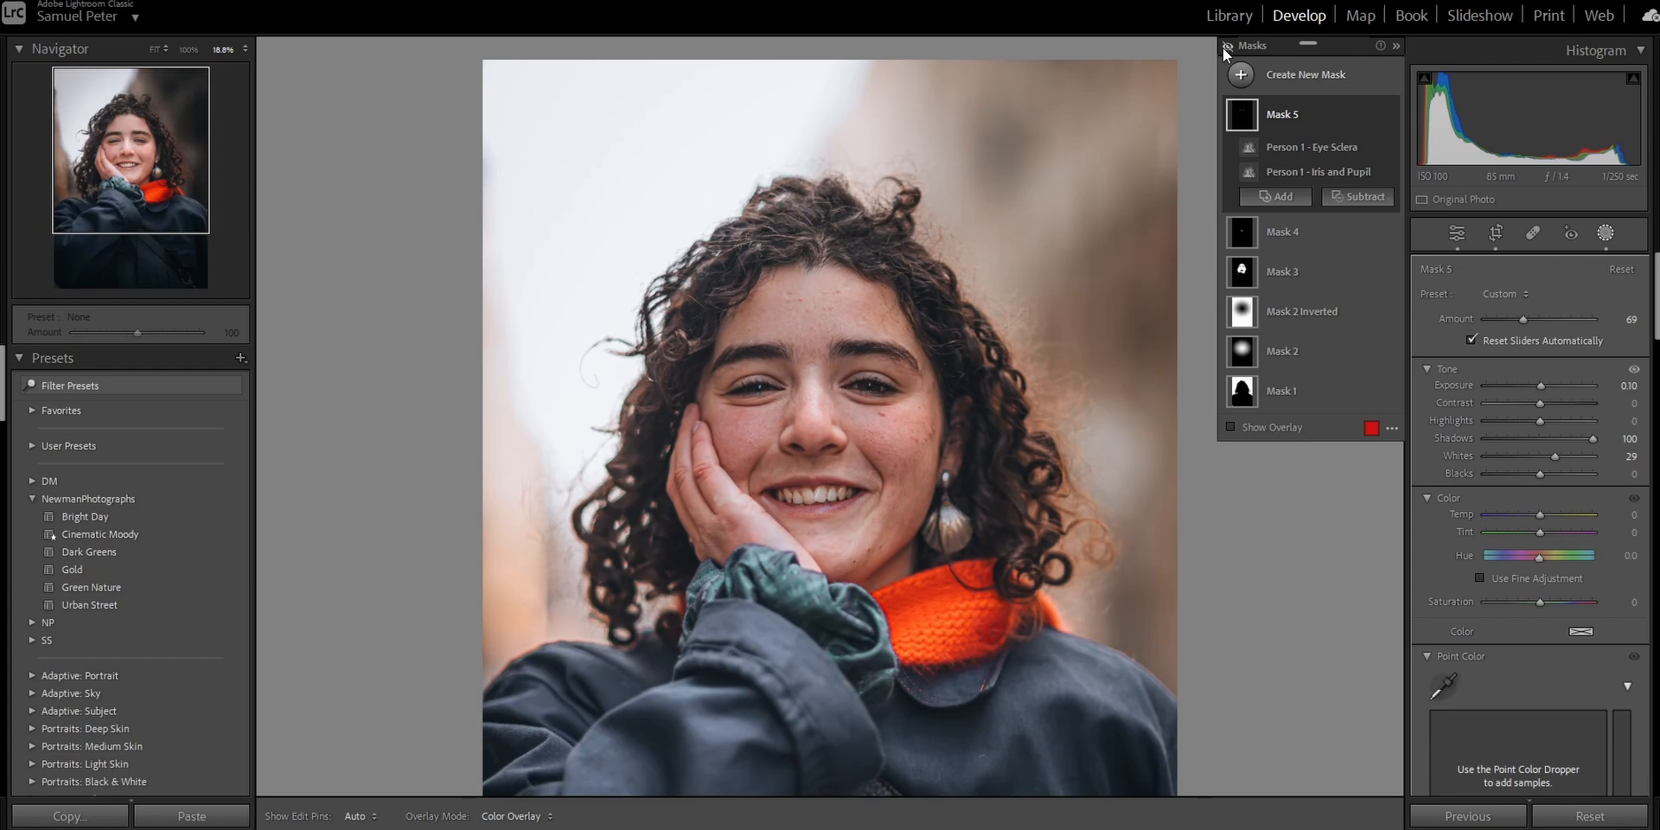
{"action": "left_click", "coordinate": [1225, 47]}
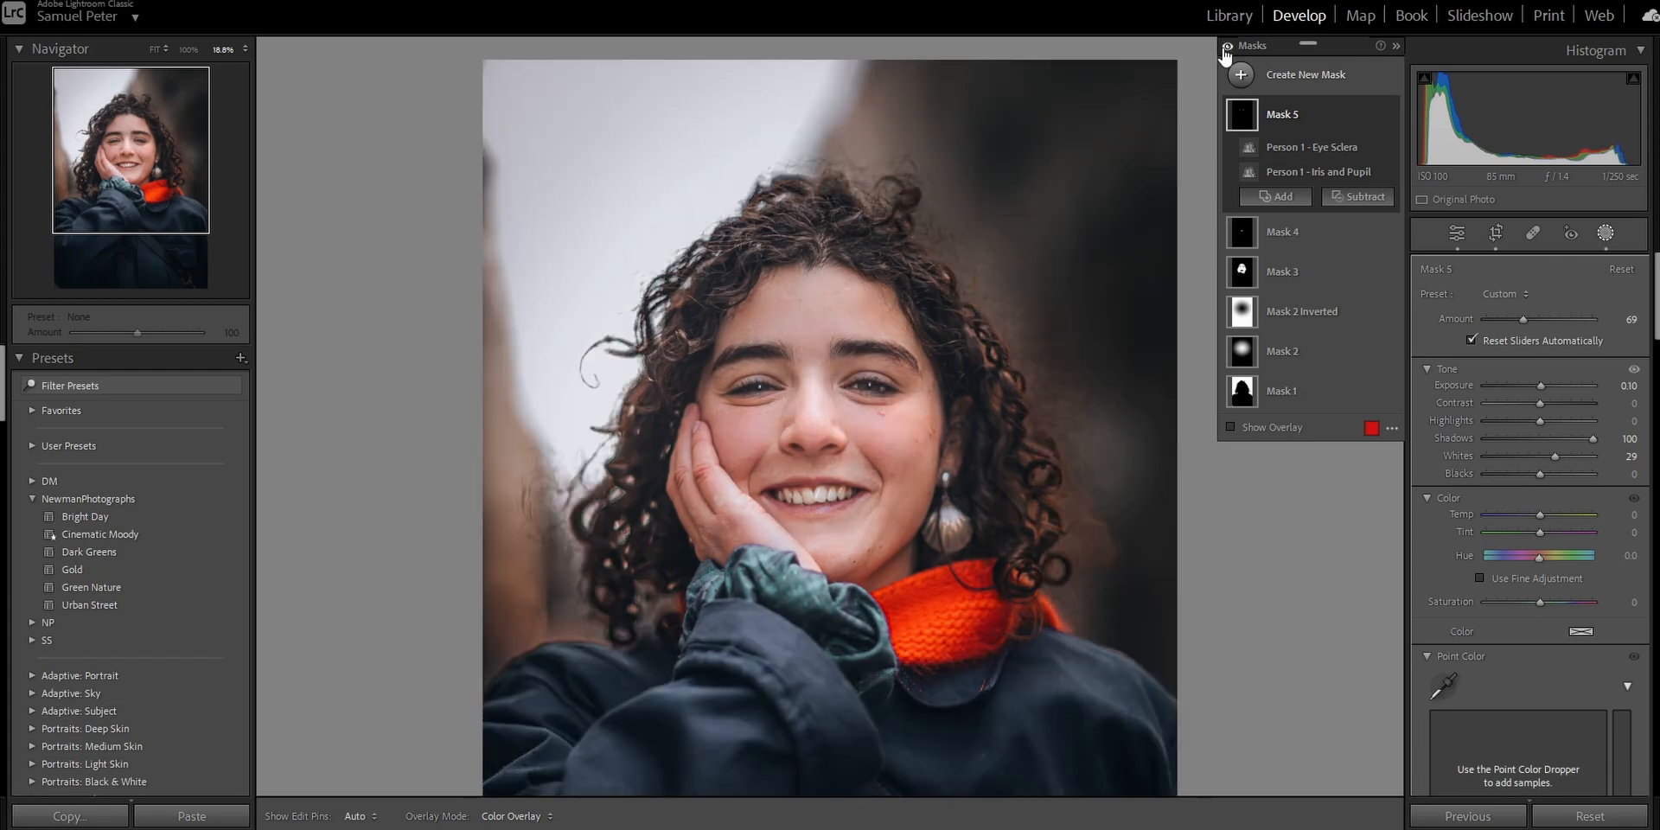
{"action": "left_click", "coordinate": [1224, 49]}
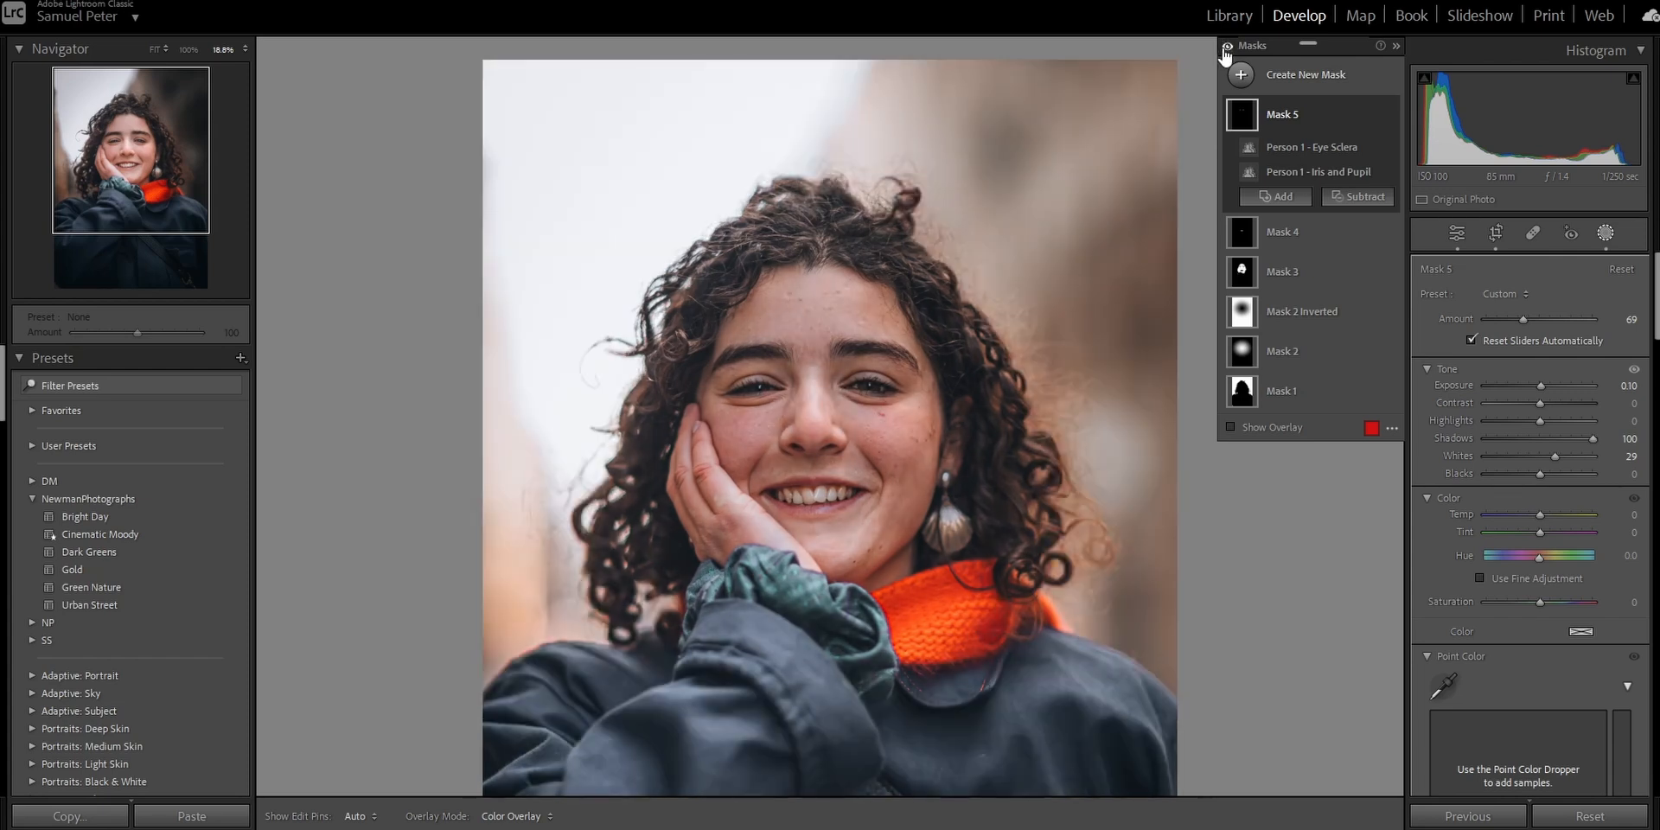
{"action": "left_click", "coordinate": [1224, 48]}
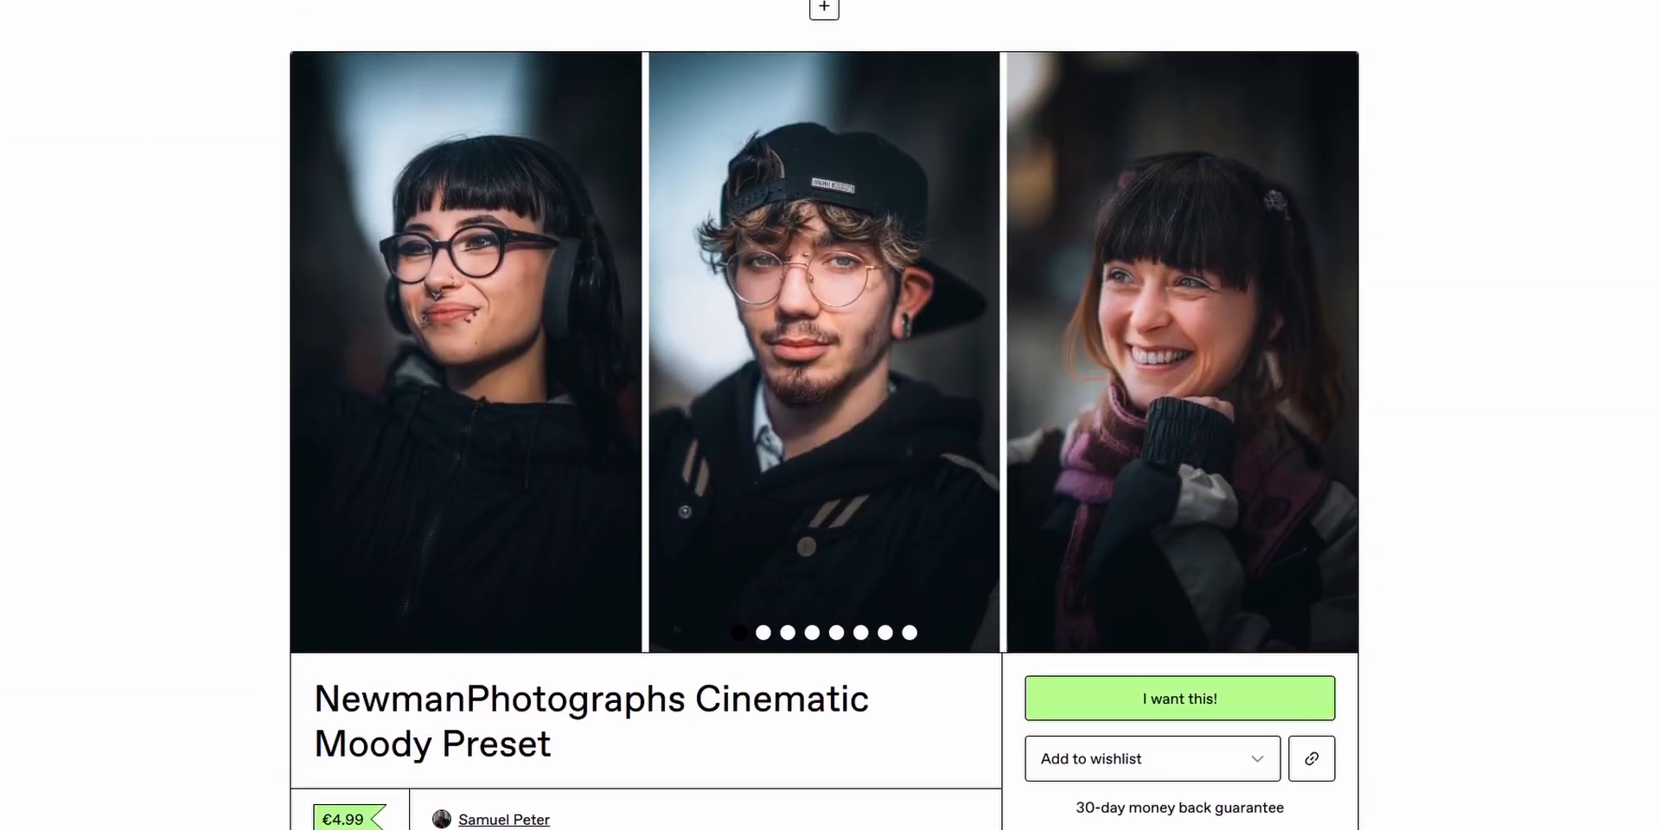
Page through the sample images on the NewmanPhotographs Cinematic Moody Preset product page.
{"action": "left_click", "coordinate": [1330, 353]}
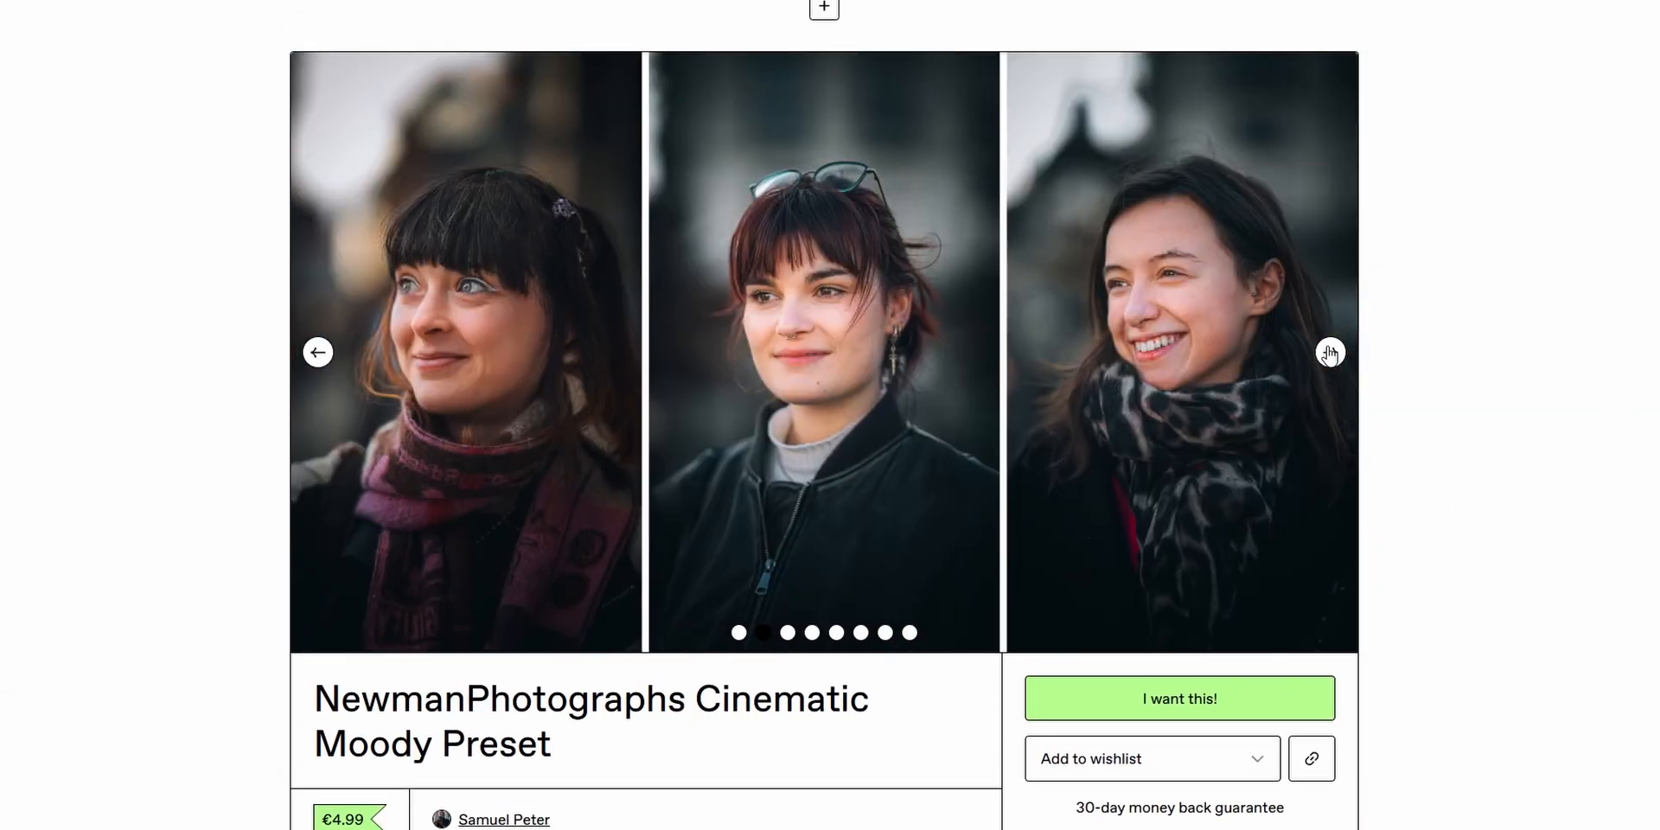
{"action": "left_click", "coordinate": [1330, 353]}
{"action": "left_click", "coordinate": [1329, 353]}
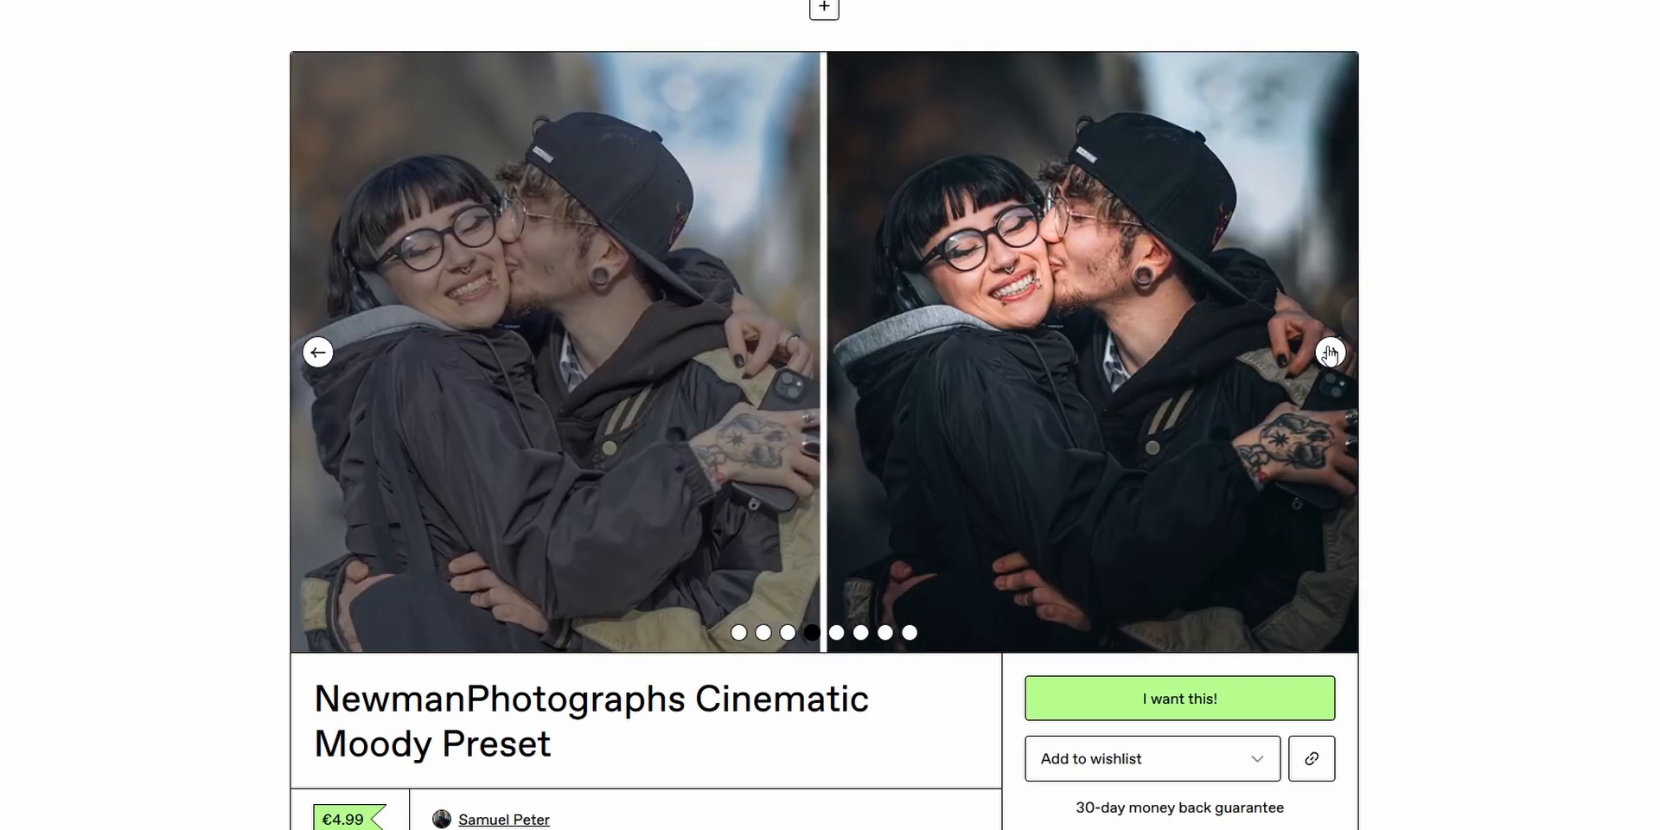
{"action": "left_click", "coordinate": [1330, 354]}
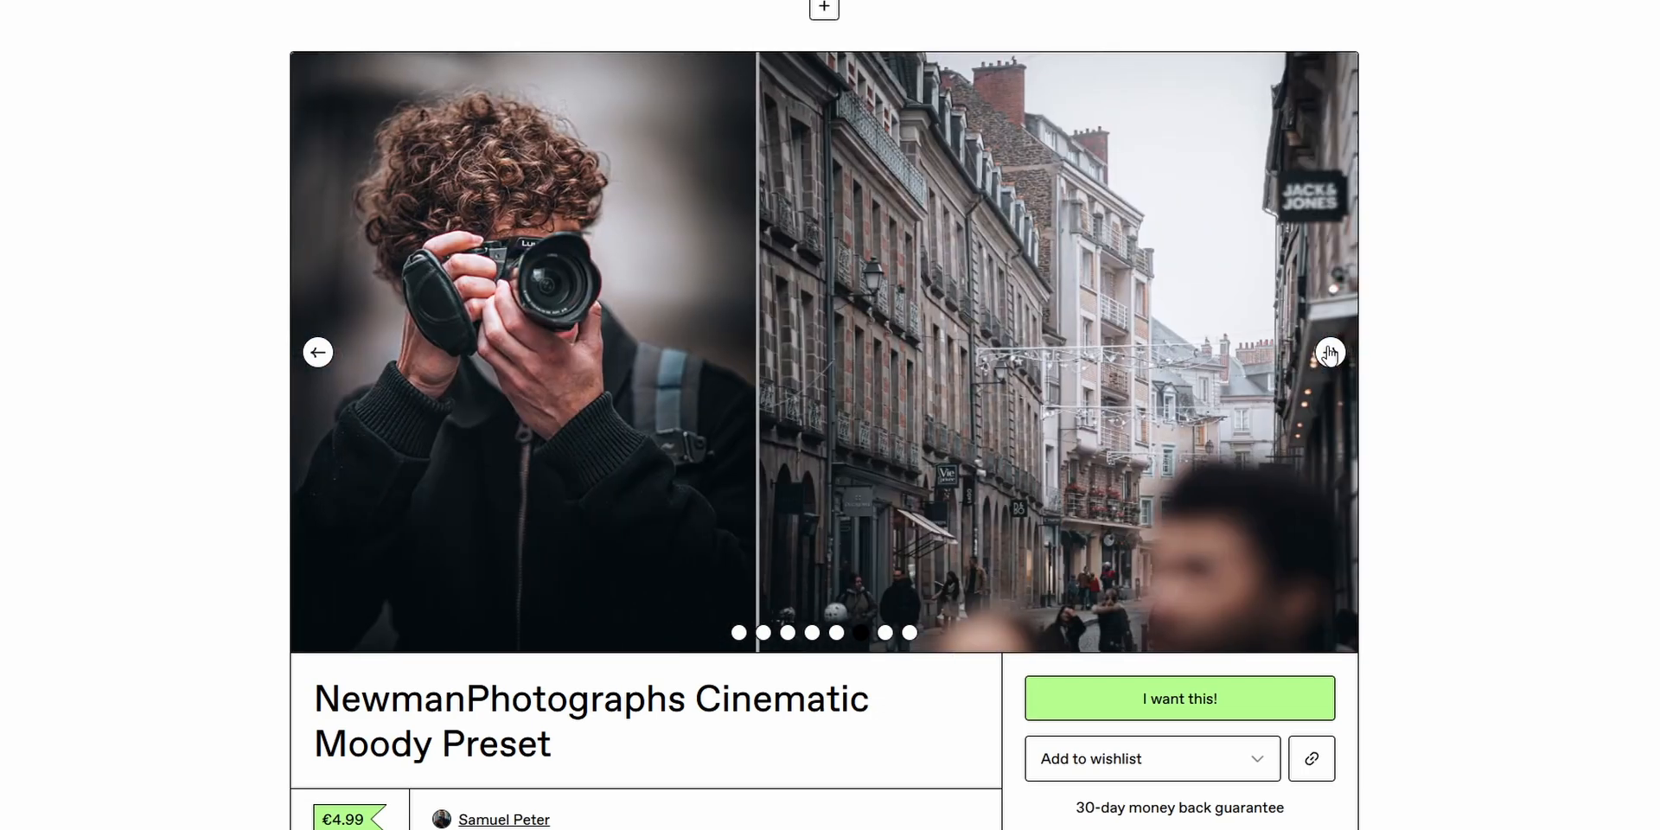
{"action": "left_click", "coordinate": [1330, 353]}
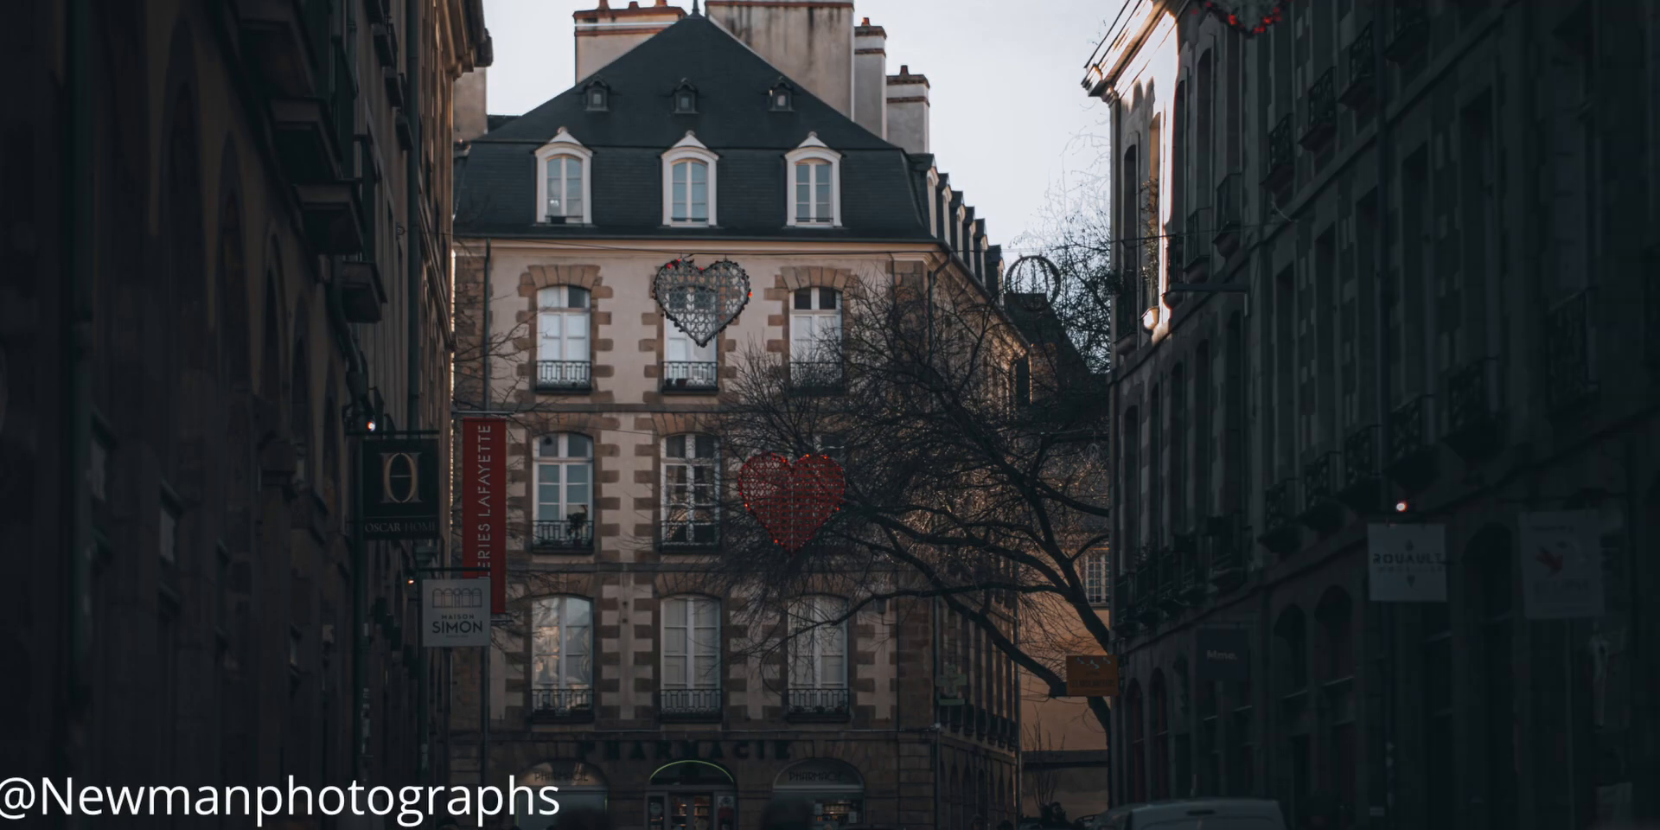